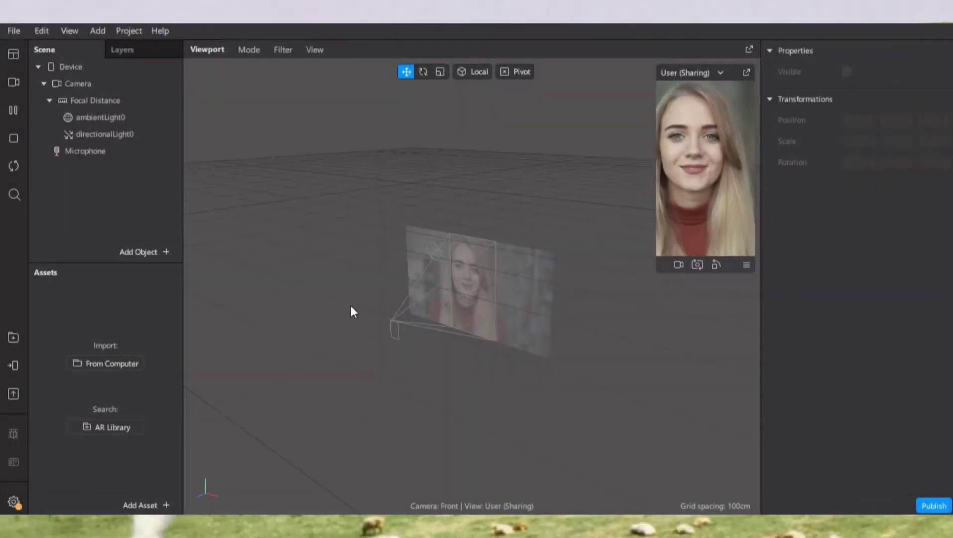
Add a canvas to the scene and insert a rectangle inside it
left_click(168, 251)
type("ca")
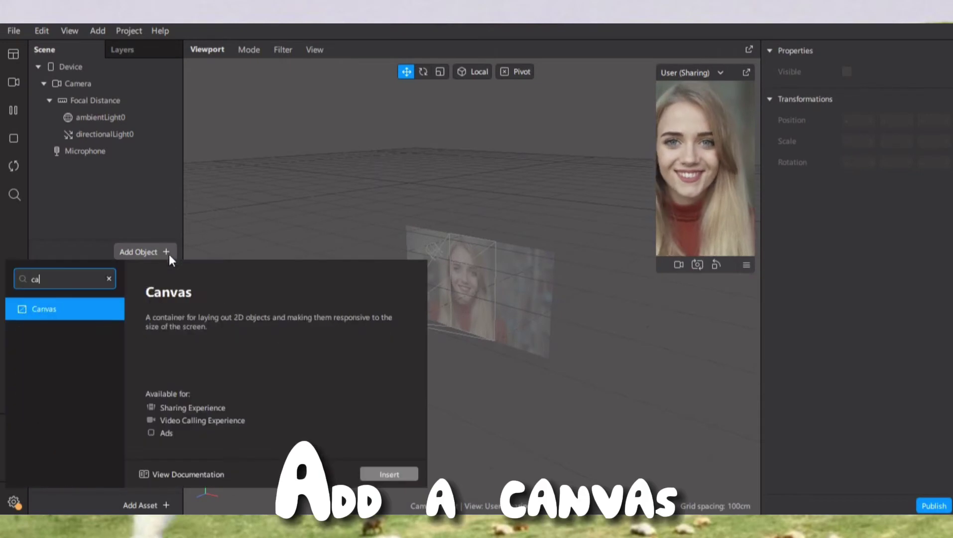
left_click(384, 469)
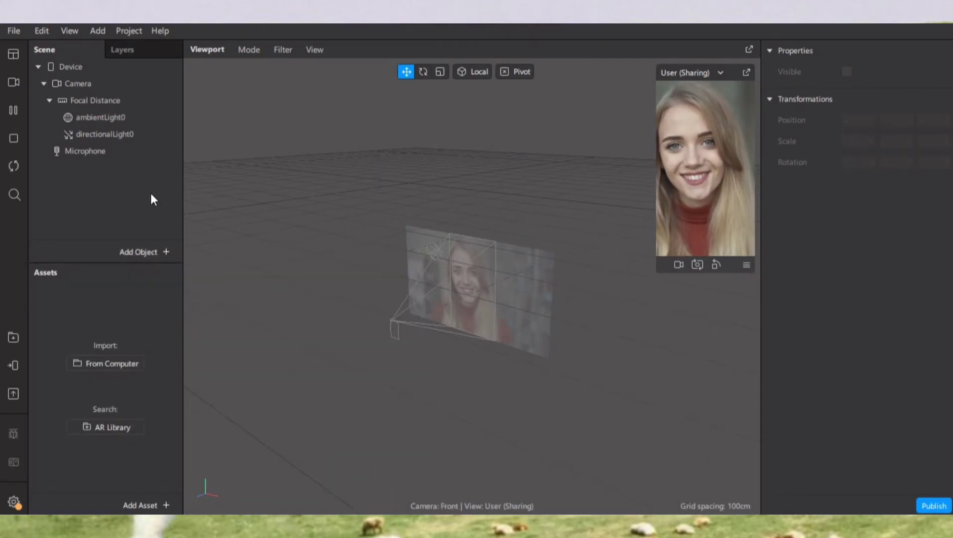
right_click(160, 156)
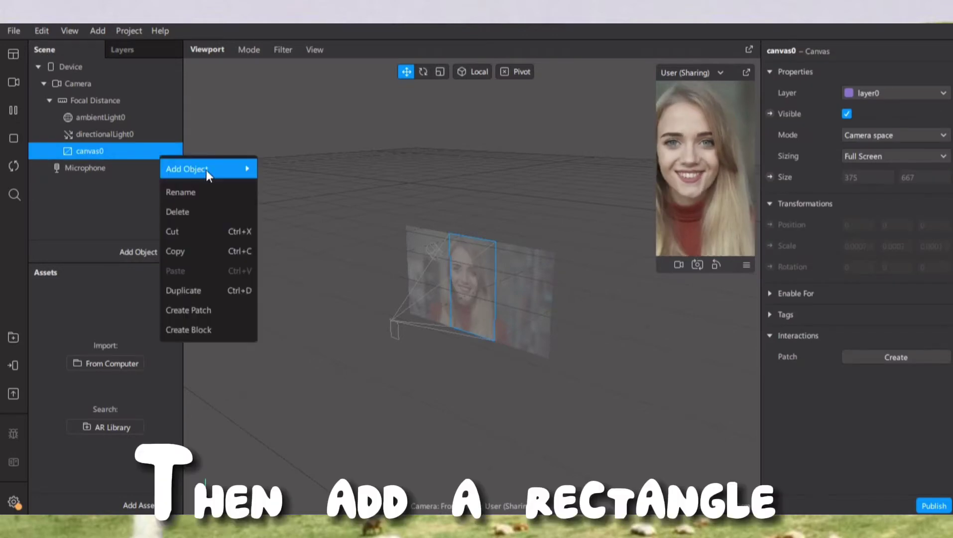
mouse_move(206, 170)
left_click(291, 317)
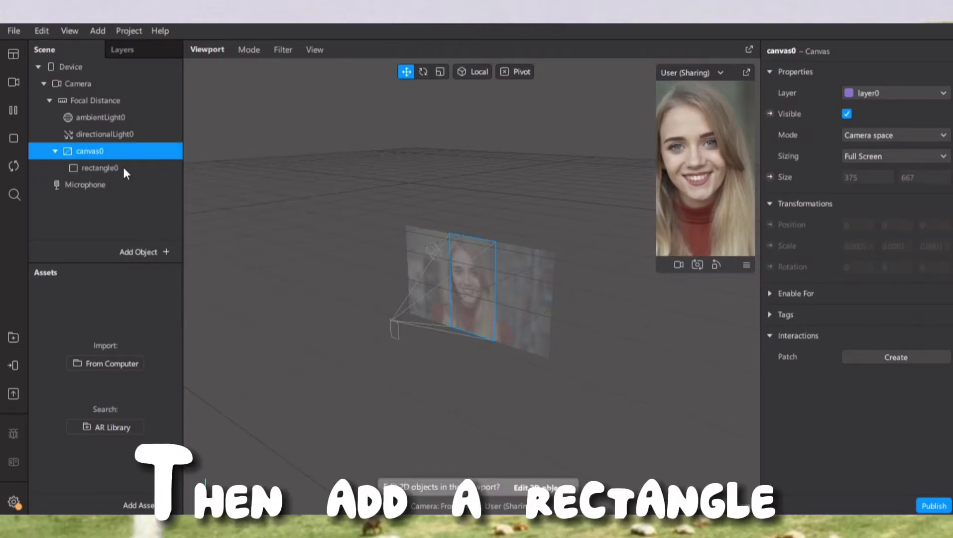
Rename the rectangle inside the canvas as "hair color"
double_click(124, 168)
type("hair color")
key("Return")
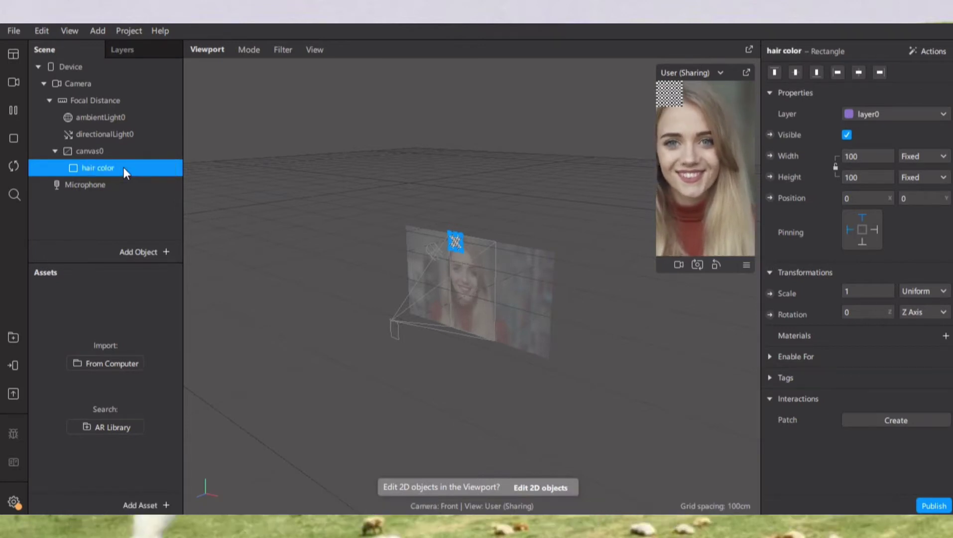
Make the hair color rectangle fill the canvas in both width and height, pinned to all four sides
left_click(877, 179)
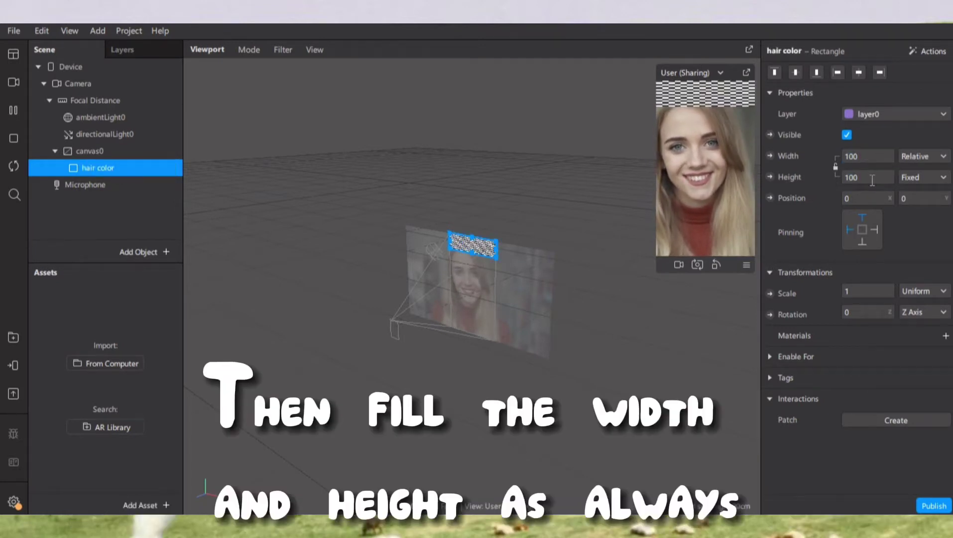
left_click(882, 198)
left_click(862, 241)
Add a new material to the hair color rectangle and rename that material "hair color"
left_click(946, 335)
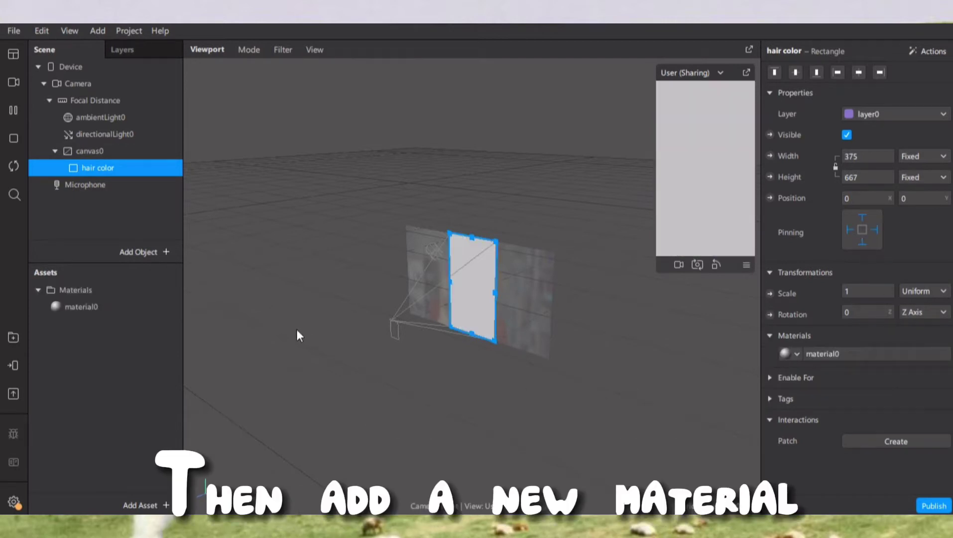
left_click(174, 308)
double_click(172, 308)
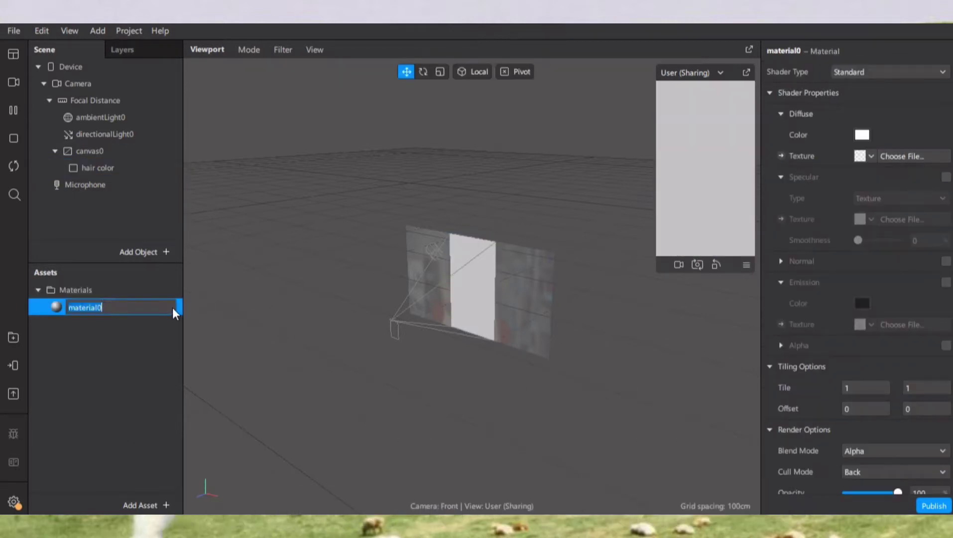
type("hair color")
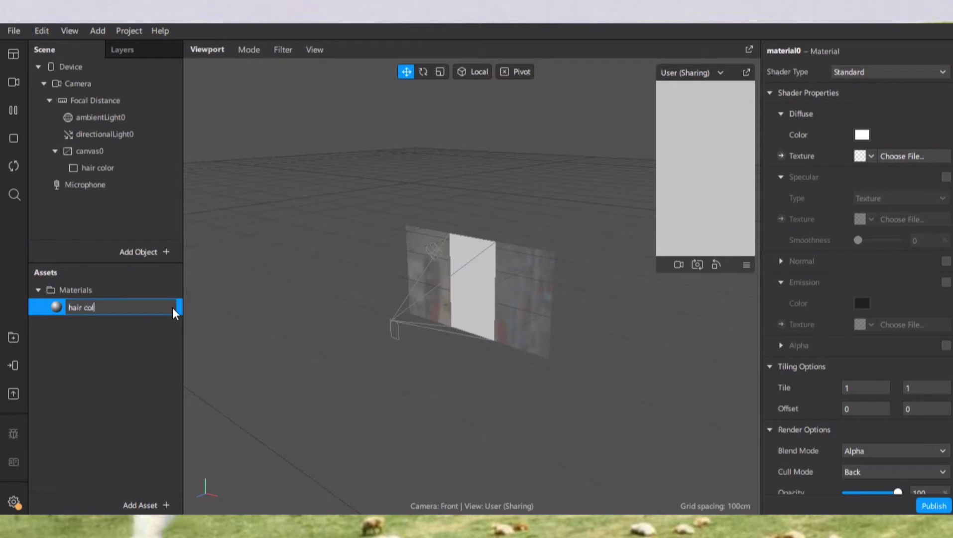
key("Return")
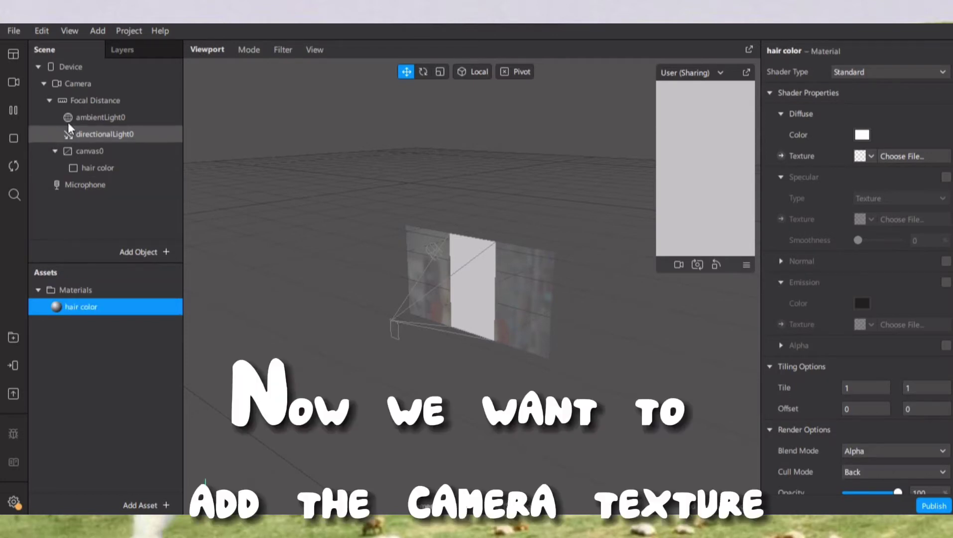
Extract the camera's texture and add a Hair segmentation mask to the camera
left_click(113, 86)
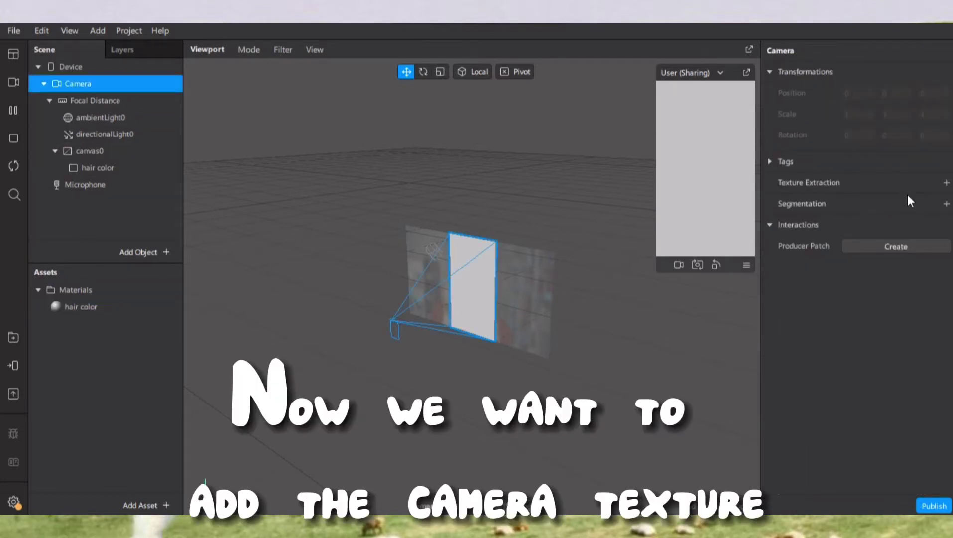
left_click(946, 185)
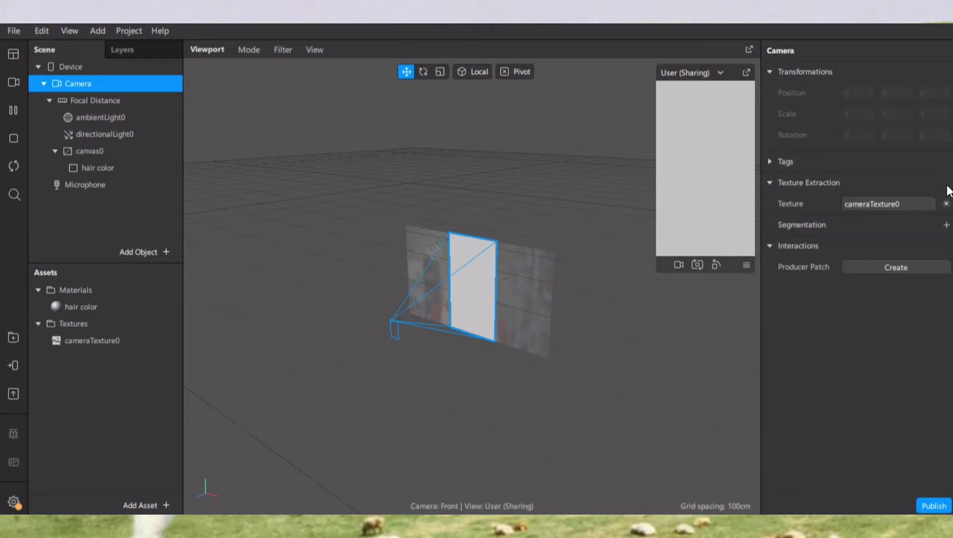
left_click(946, 225)
left_click(889, 266)
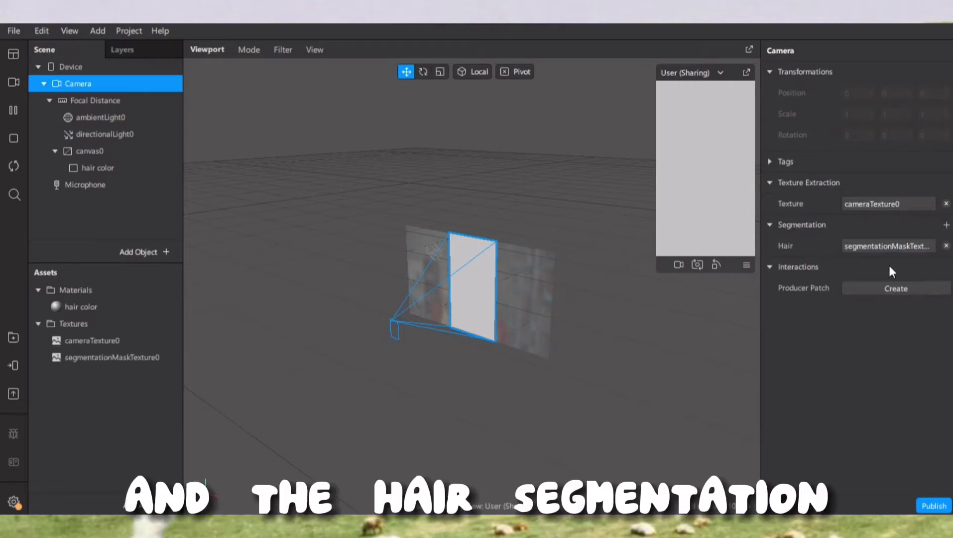
Add the Sharing Experience to the project's properties and close the properties window
left_click(131, 31)
left_click(136, 51)
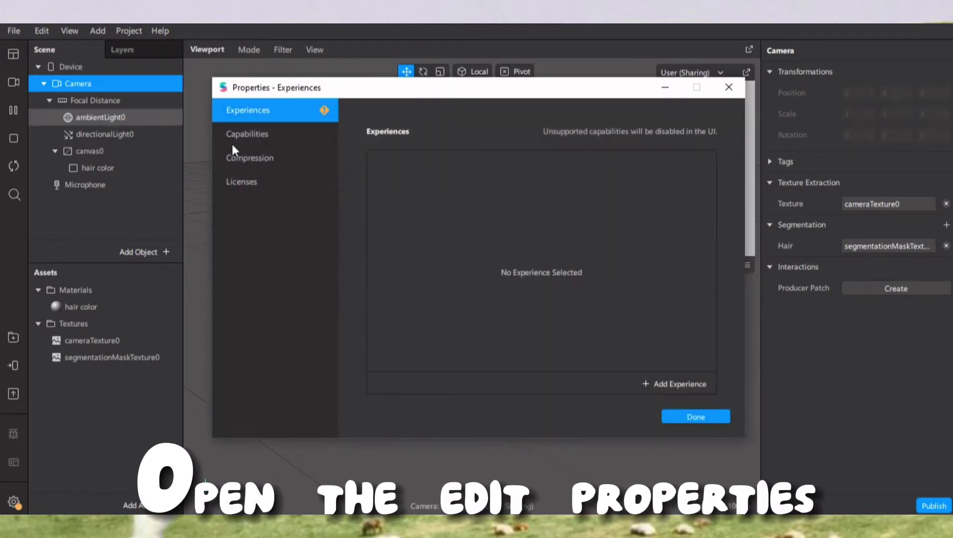
left_click(663, 381)
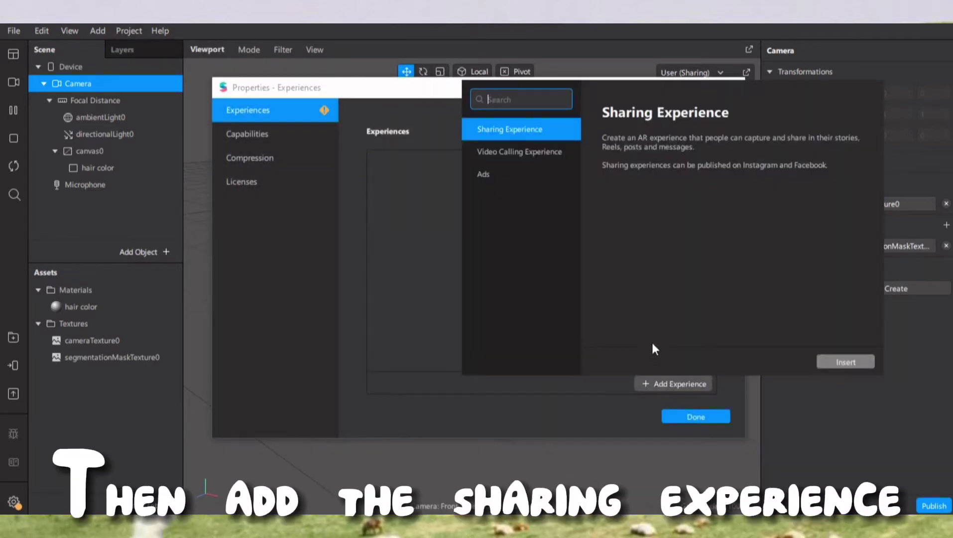
left_click(842, 362)
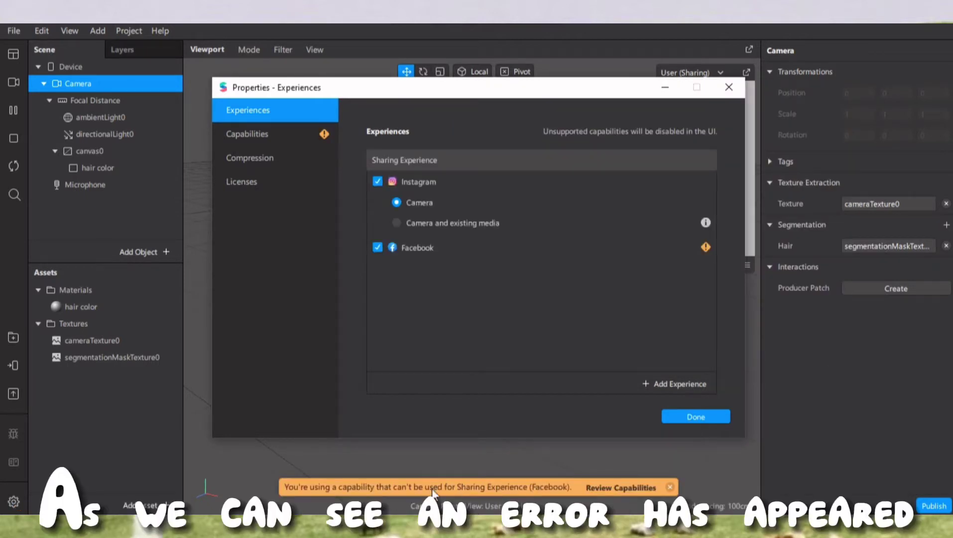
key("Escape")
Exclude Facebook from the project's sharing experience, keeping only Instagram, and dismiss the capability warning
left_click(12, 366)
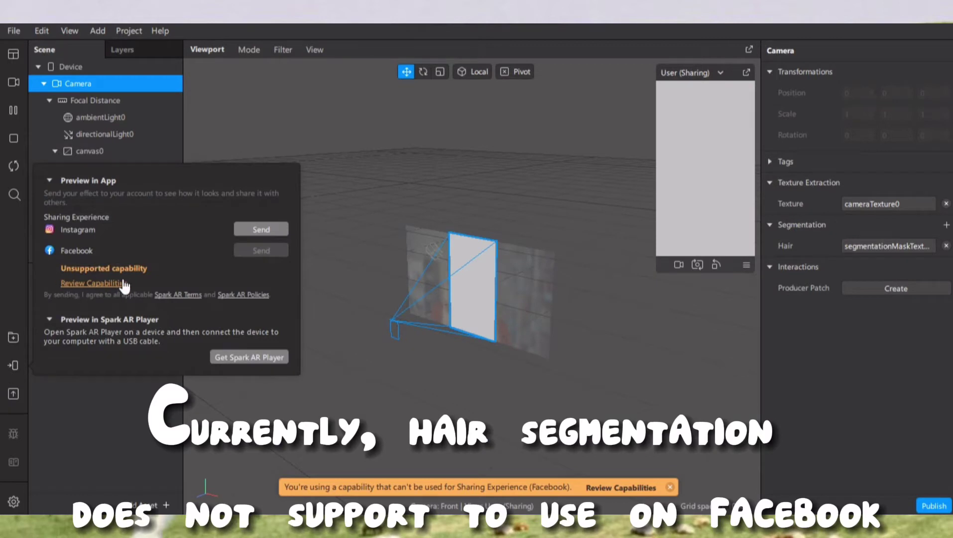
left_click(129, 31)
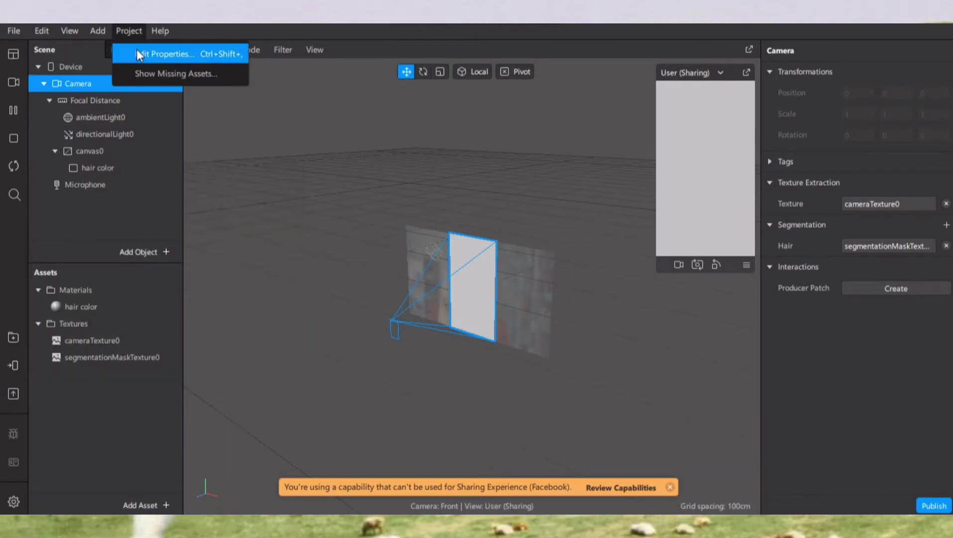
left_click(137, 49)
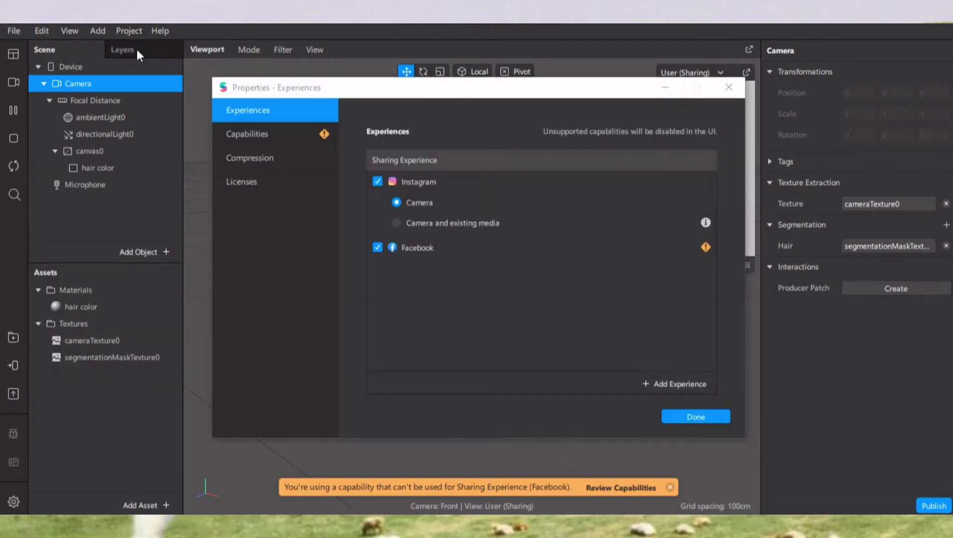
left_click(377, 246)
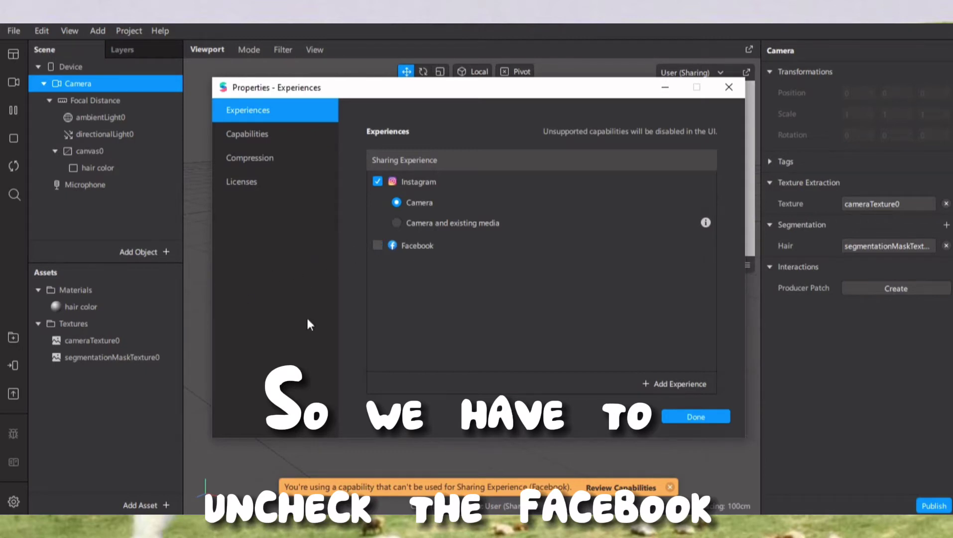
left_click(727, 417)
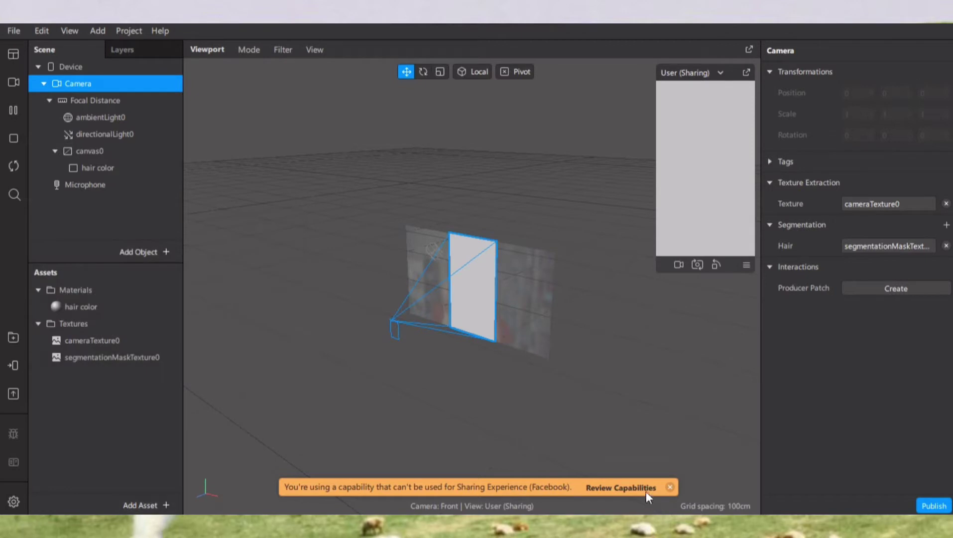
left_click(670, 486)
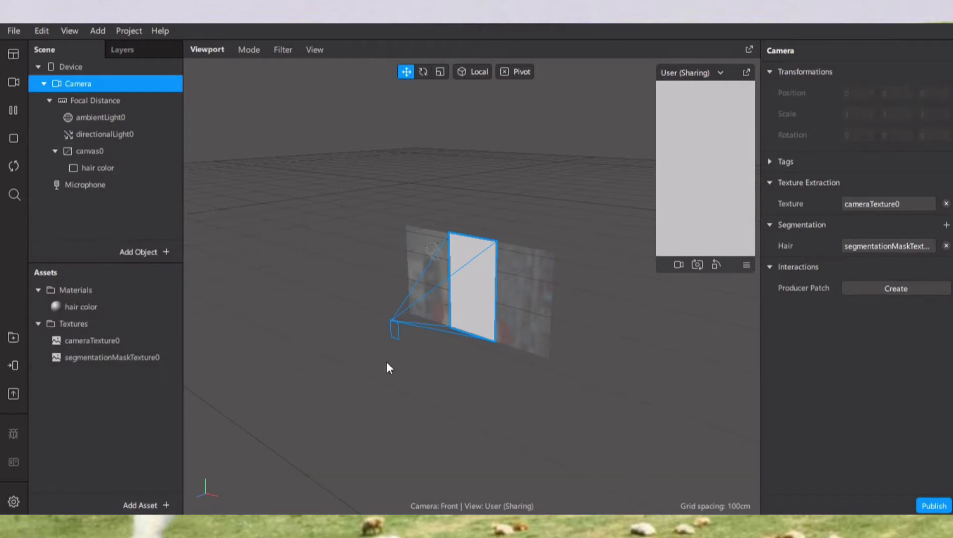
Set the hair color material's shader type to Flat and its diffuse texture to cameraTexture0
left_click(113, 303)
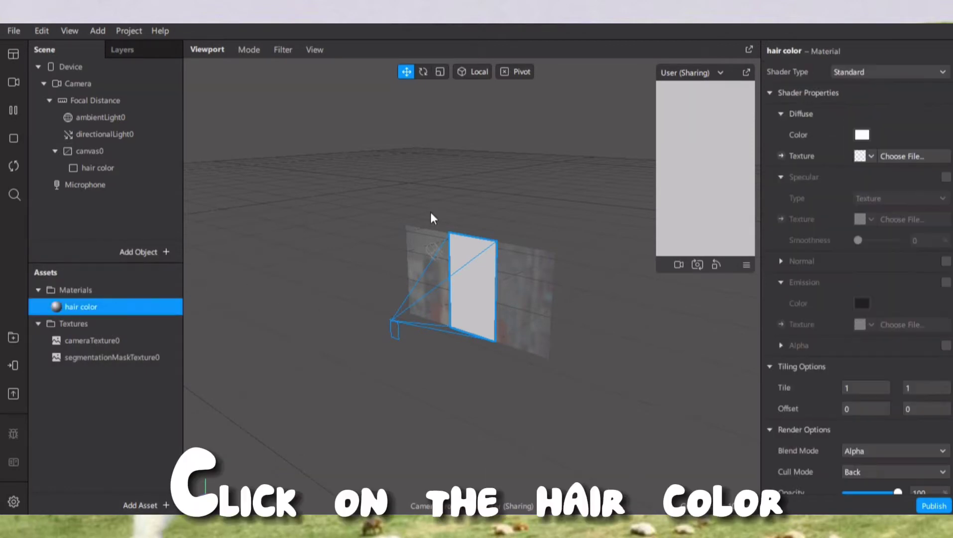
left_click(870, 72)
left_click(866, 72)
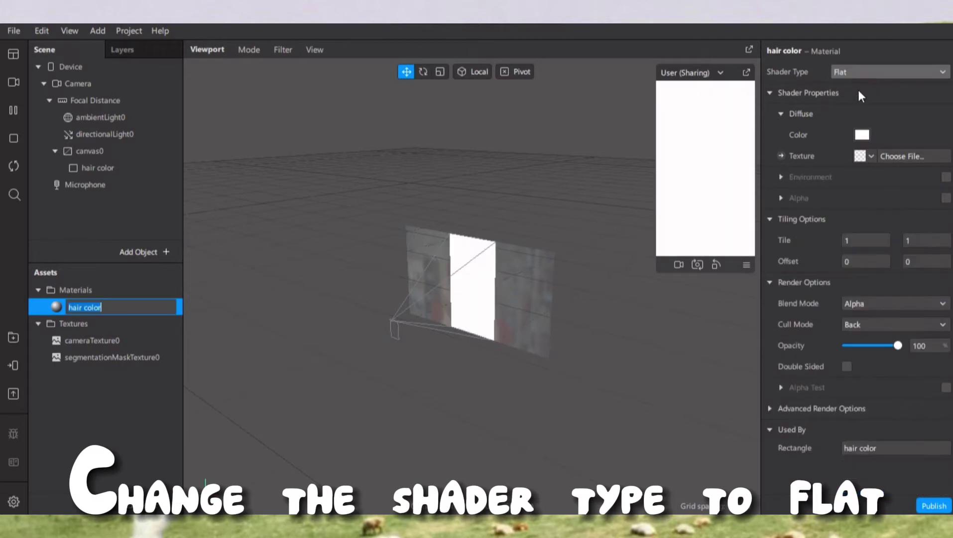
left_click(864, 156)
left_click(861, 179)
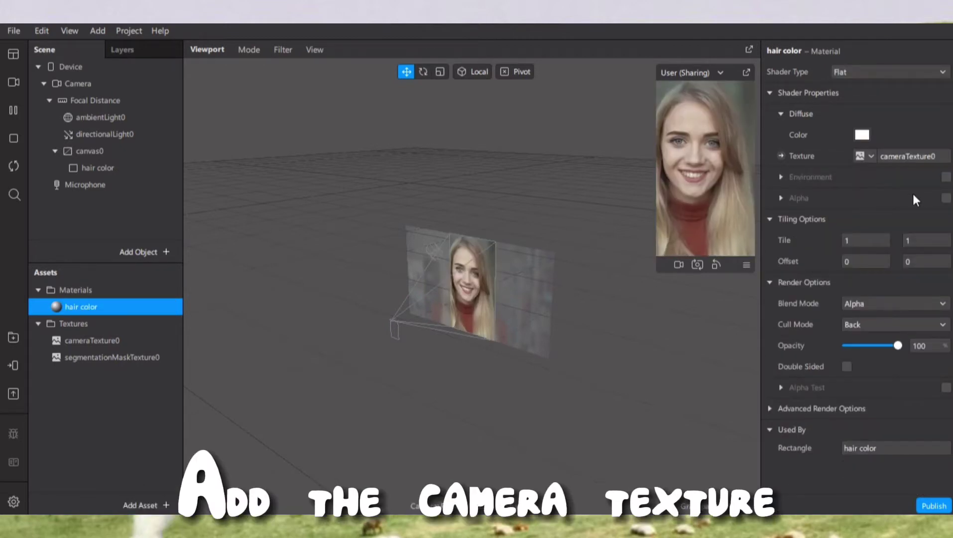
Enable Alpha on the hair color material and assign segmentationMaskTexture0 as its alpha texture
left_click(945, 198)
left_click(872, 238)
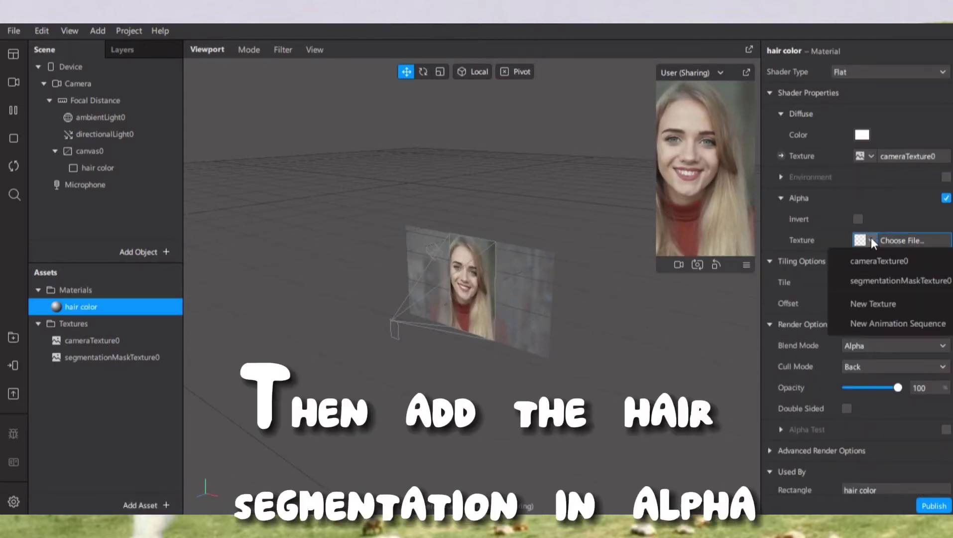
left_click(867, 278)
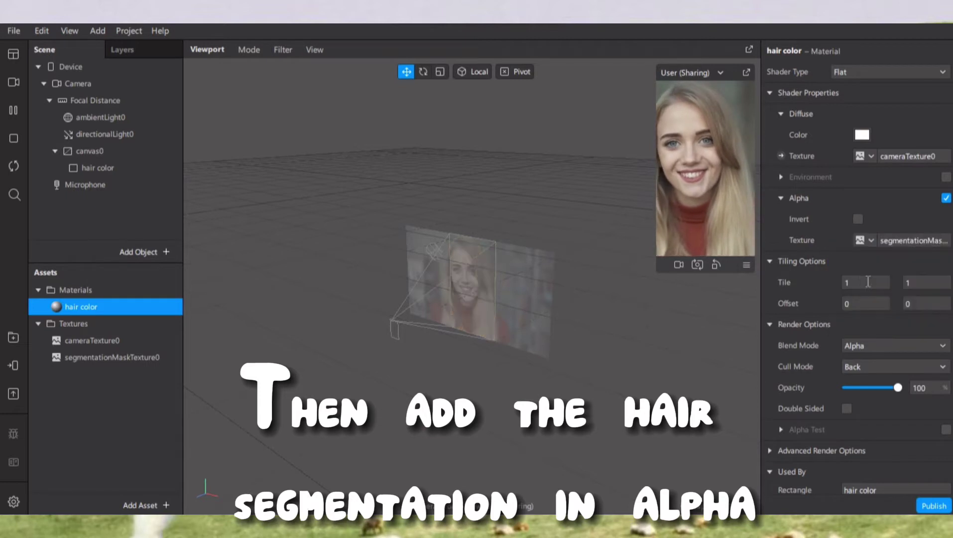
Disable the depth test and writing to the depth buffer in the hair color material's advanced render options
left_click(770, 451)
scroll(810, 348, "down", 3)
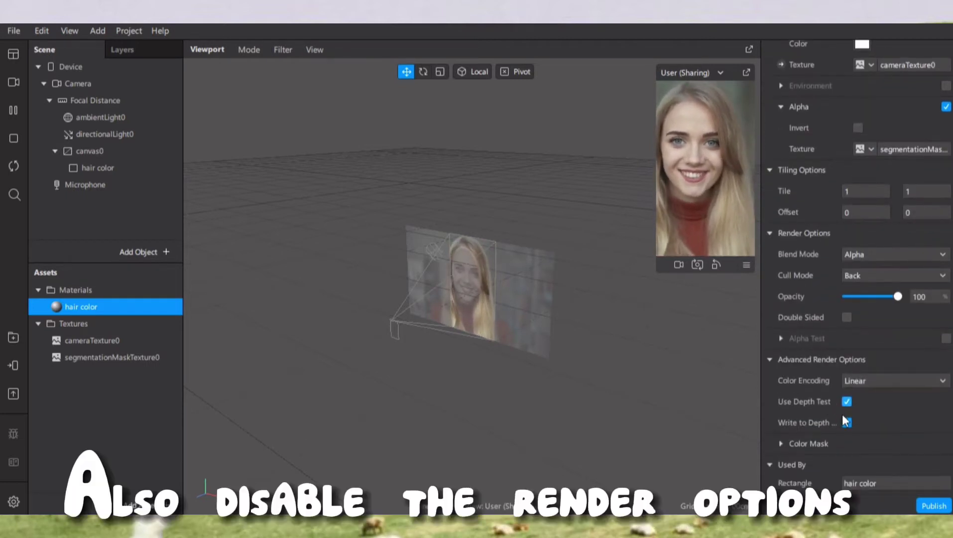
left_click(847, 401)
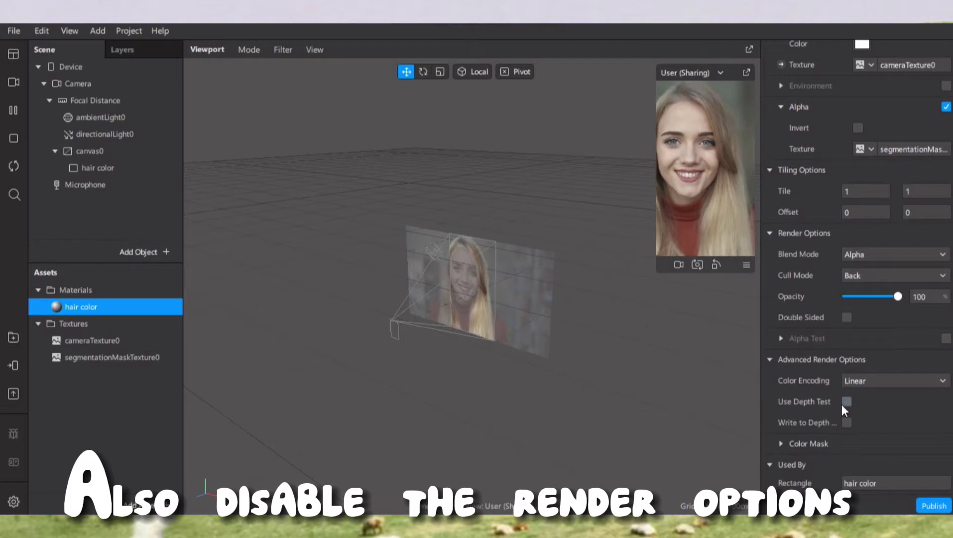
Enlarge the simulator preview and open the hair color material's diffuse color for editing
scroll(846, 406, "up", 3)
left_click_drag(655, 163, 523, 287)
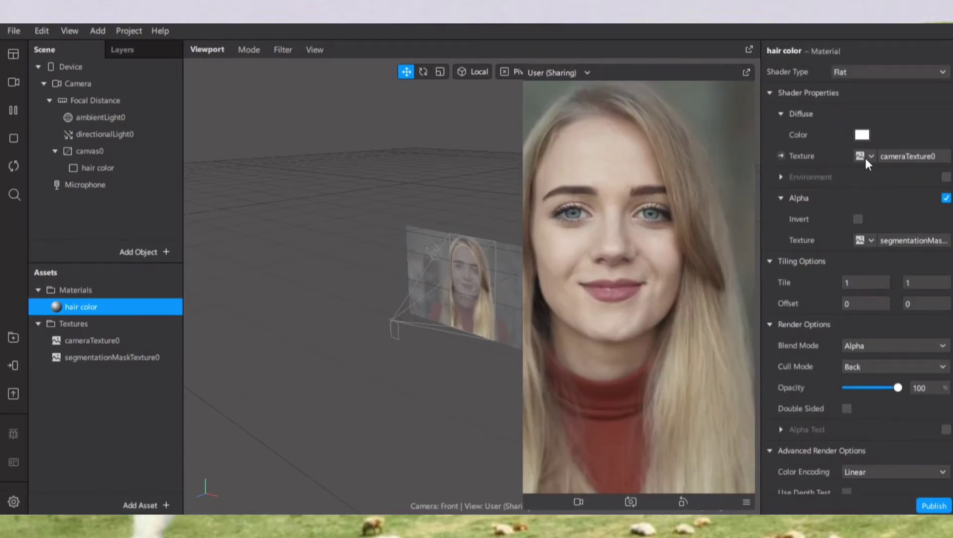
left_click(861, 136)
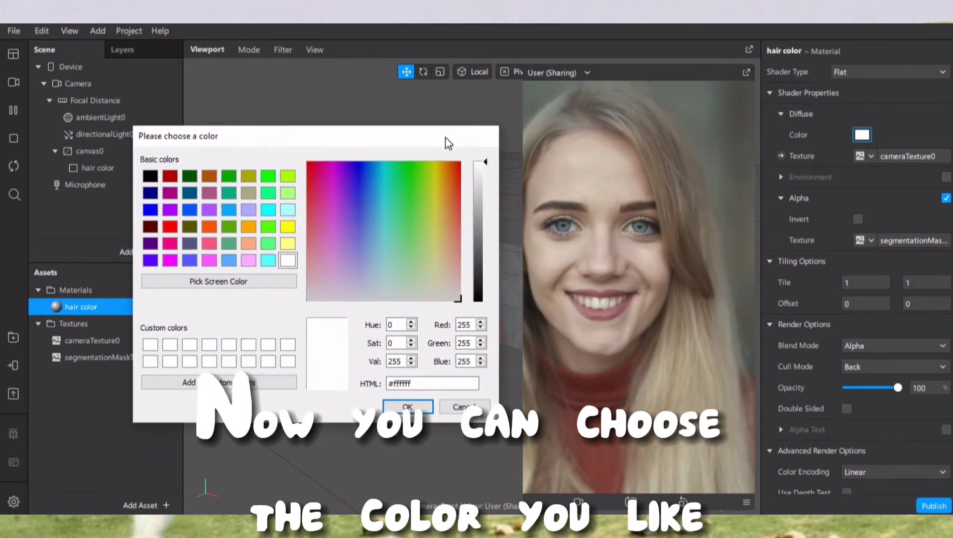
Try several basic colors on the hair, including yellow #ffff00, orange #ffaa00, pink #ff007f, blue #55aaff and cyan #55ffff
left_click(286, 227)
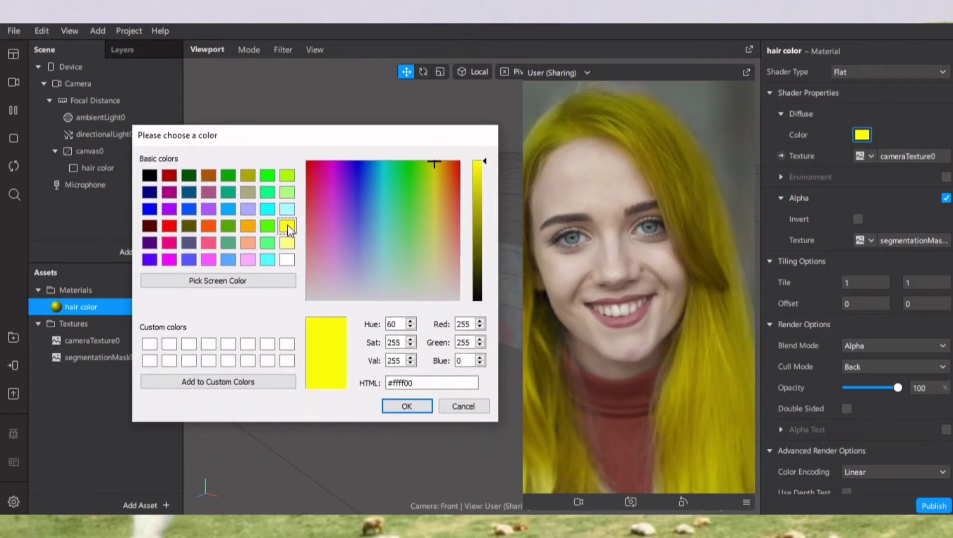
left_click(268, 226)
left_click(248, 225)
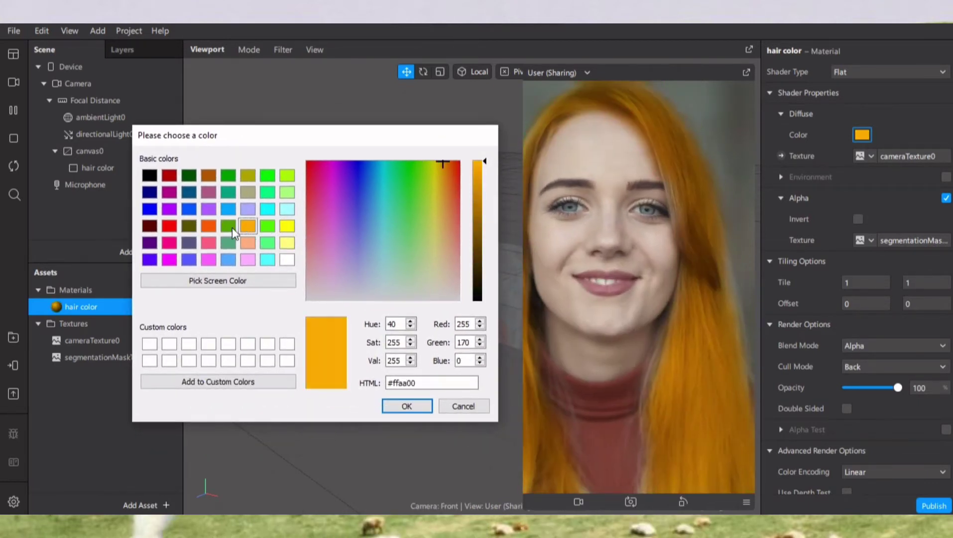
left_click(228, 225)
left_click(208, 225)
left_click(188, 242)
left_click(169, 243)
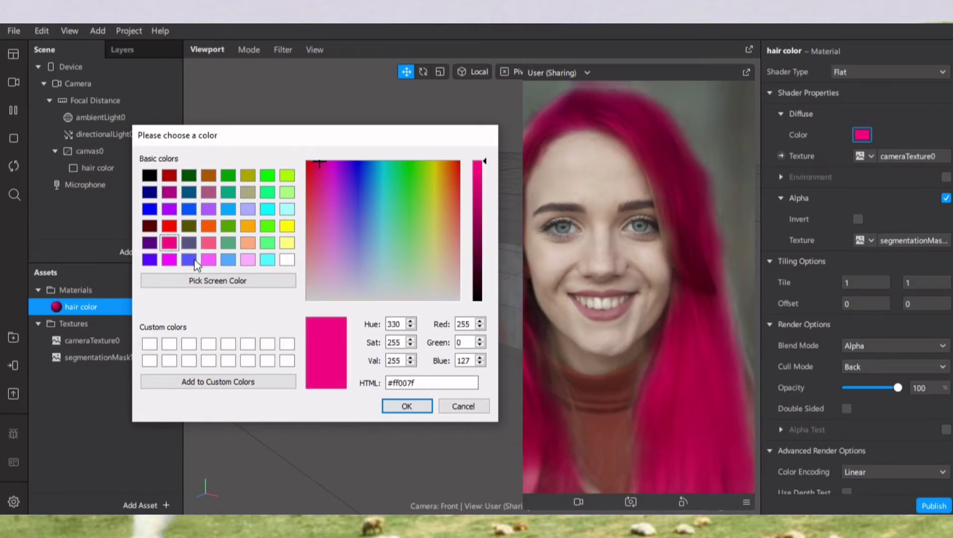
left_click(188, 260)
left_click(210, 262)
left_click(229, 261)
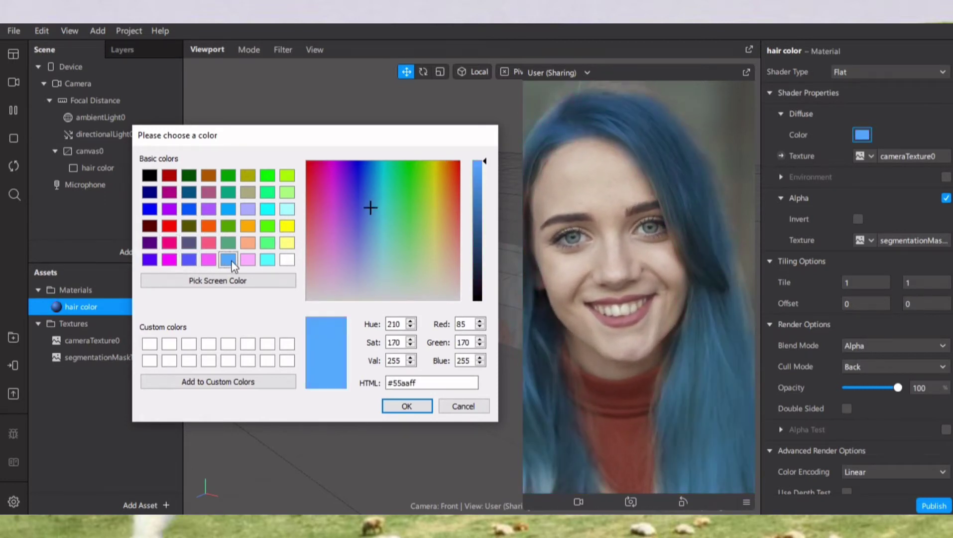
left_click(247, 259)
left_click(267, 260)
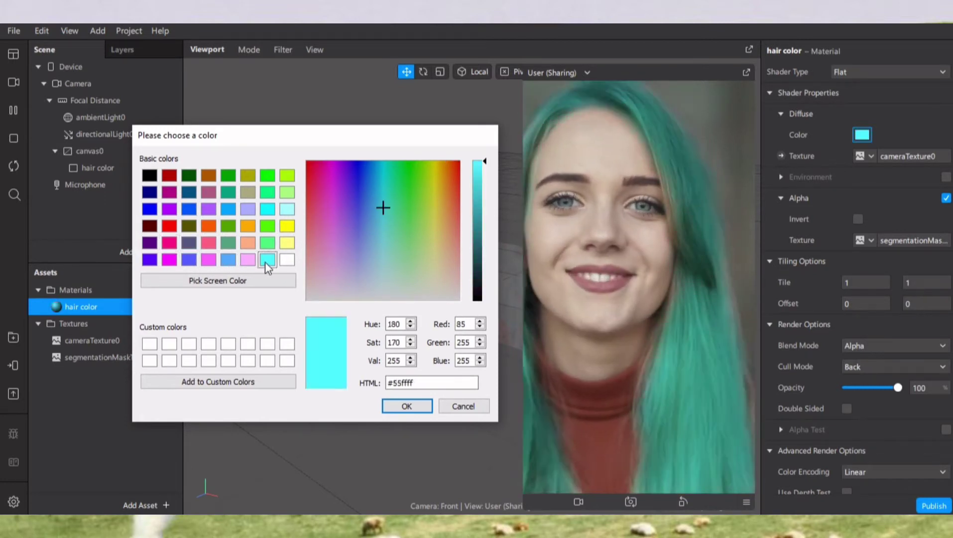
Set the hair color material's diffuse color to light pink #ffaaff
left_click(248, 260)
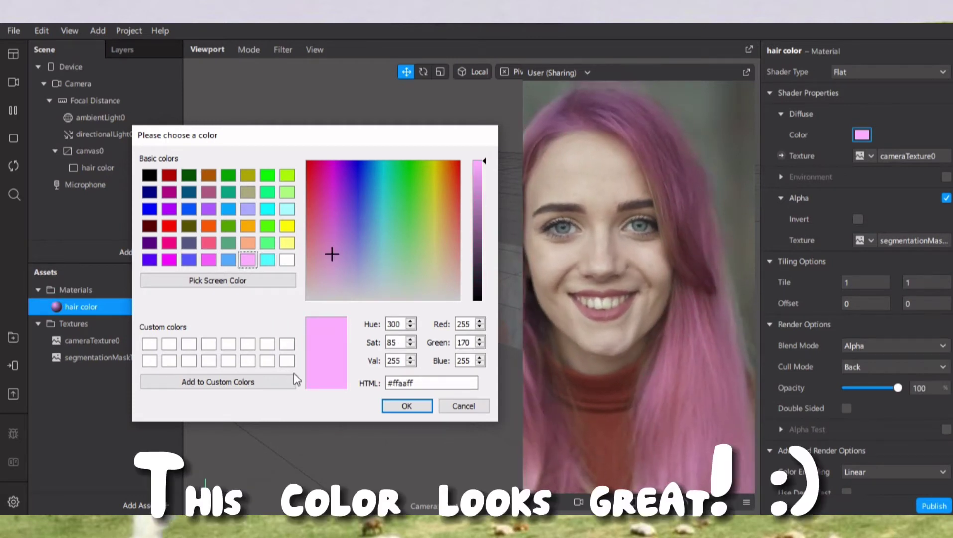
left_click(405, 406)
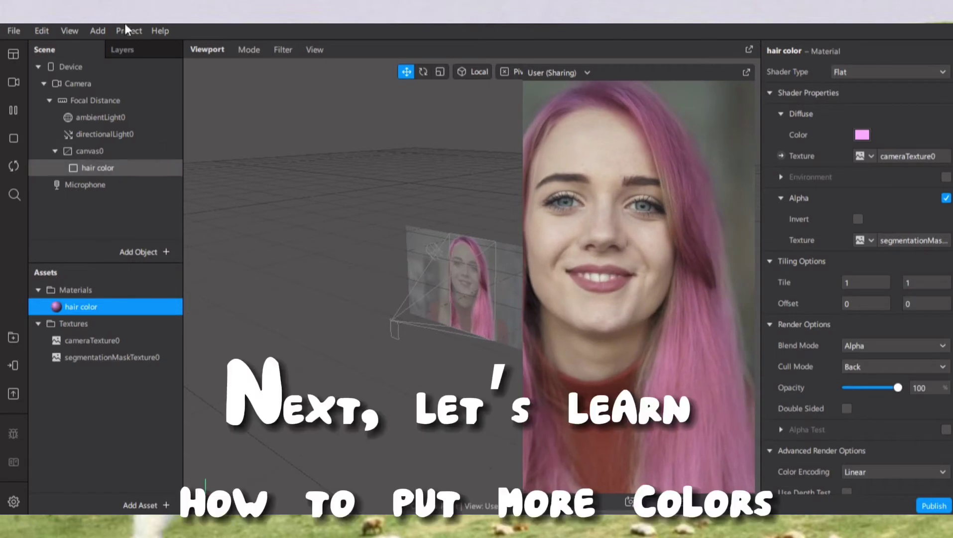
Show the Patch Editor and add a Screen Tap patch to it
left_click(51, 31)
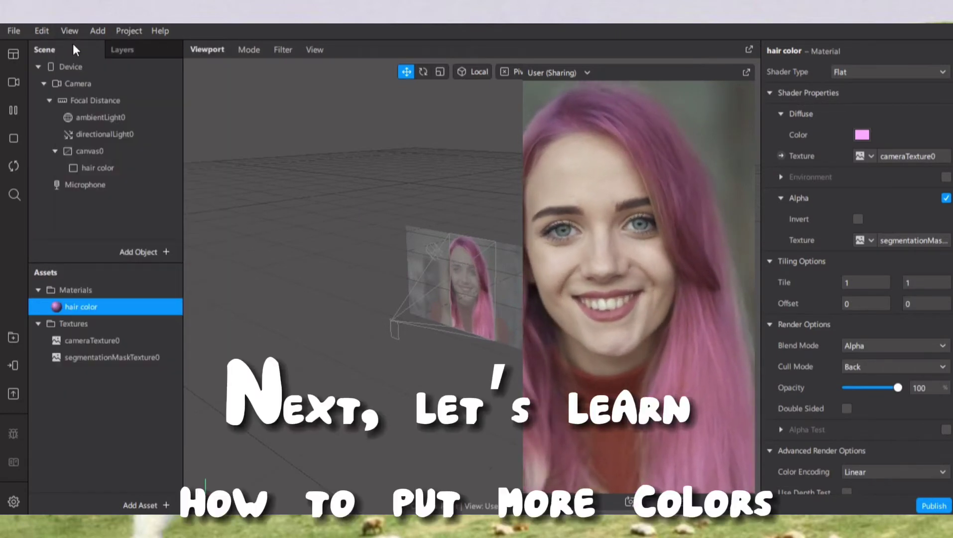
left_click(74, 54)
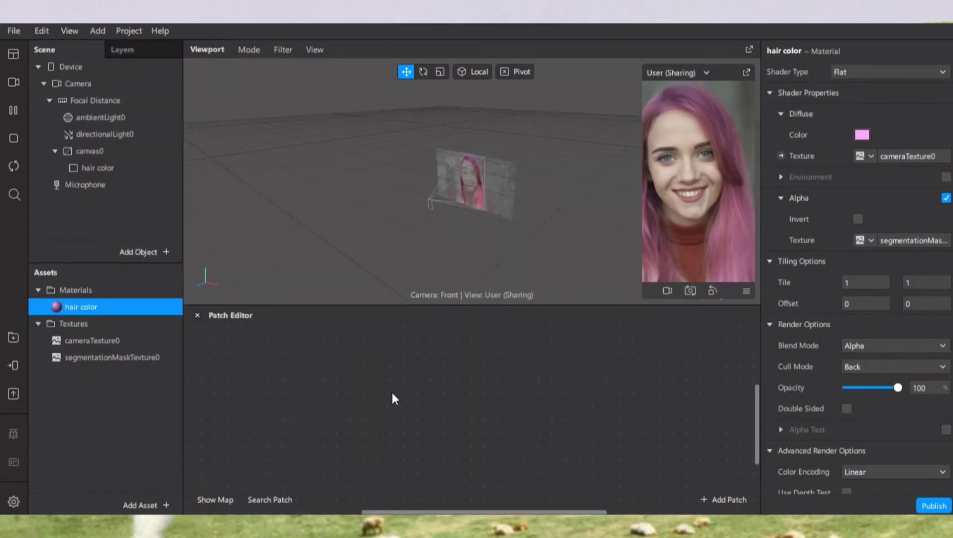
right_click(427, 382)
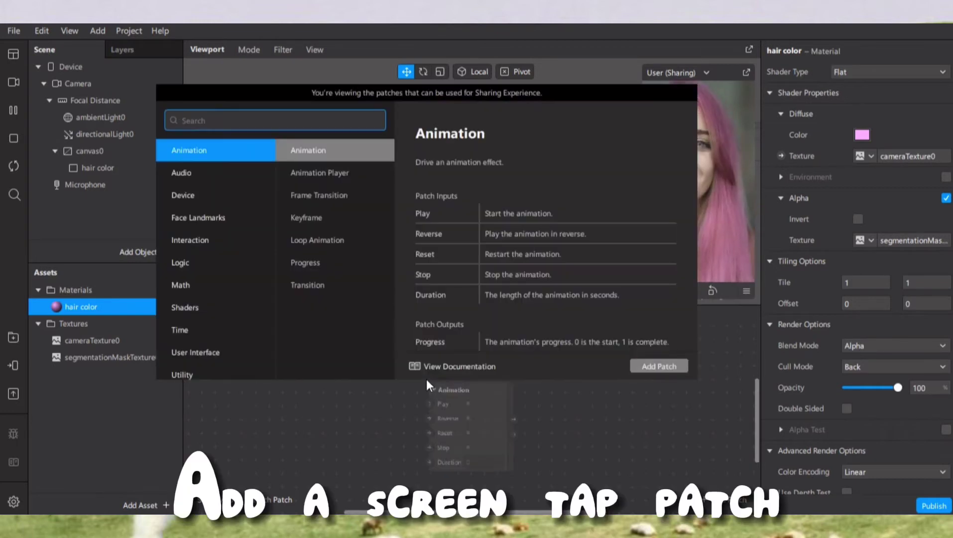
type("scr")
left_click(274, 173)
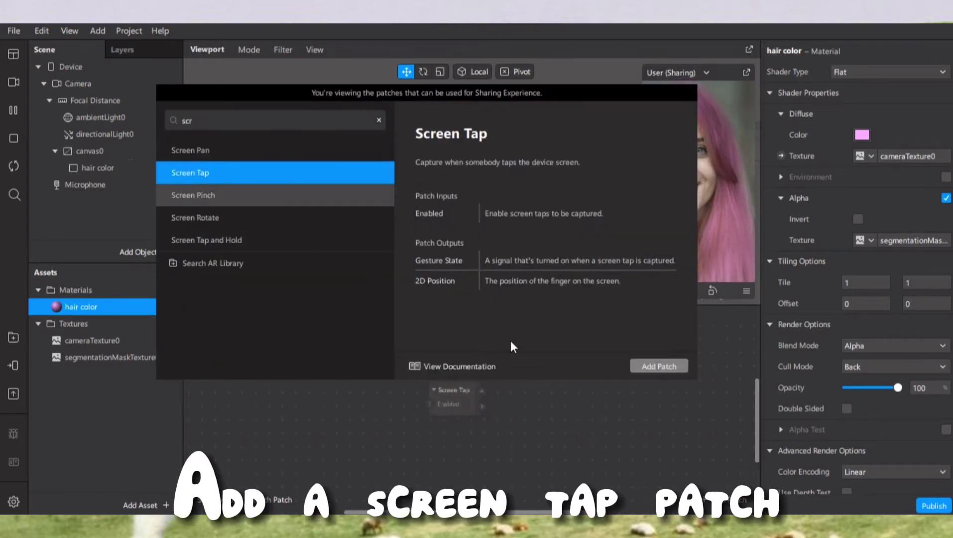
left_click(672, 368)
left_click_drag(448, 403, 369, 401)
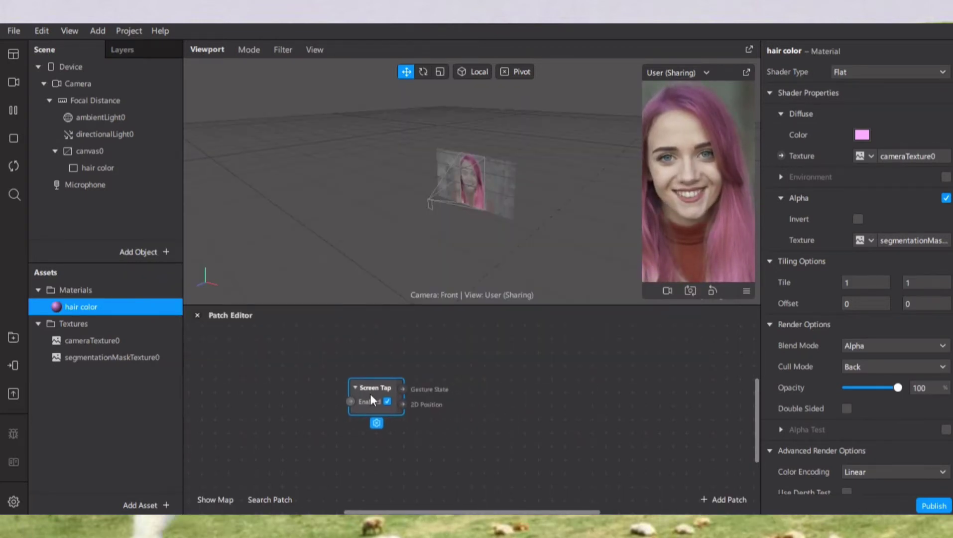
Add a Counter patch beside Screen Tap and link the tap's gesture output to the Counter's Increase input
double_click(403, 384)
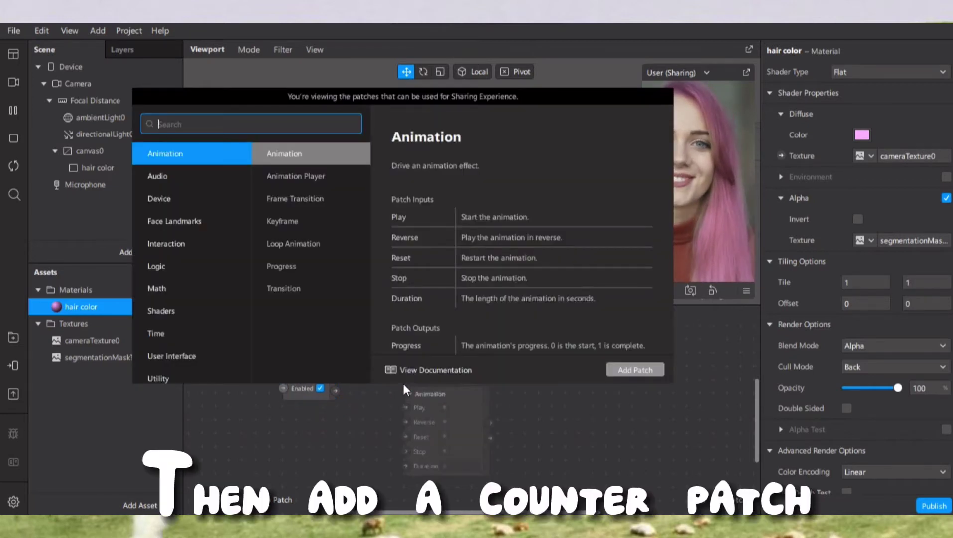
type("count")
key("Return")
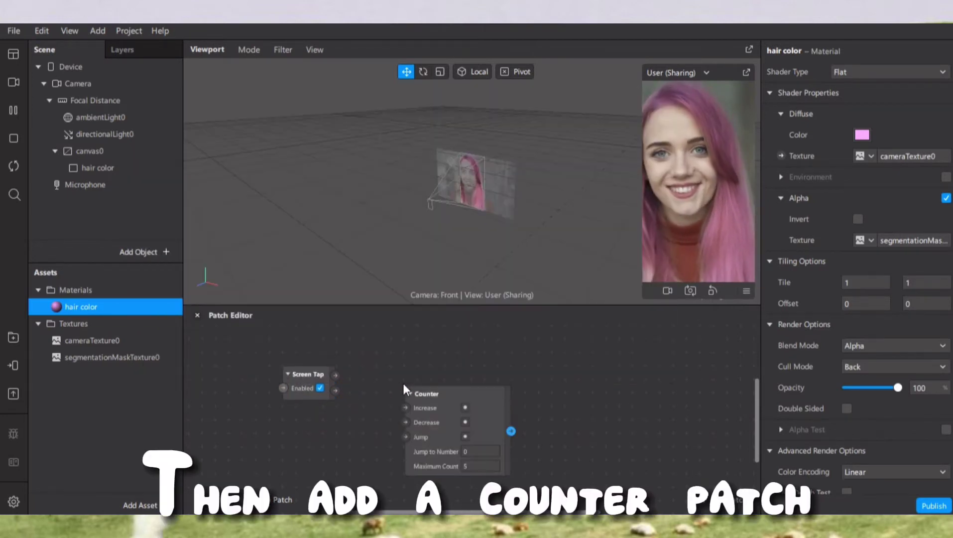
left_click_drag(405, 400, 370, 389)
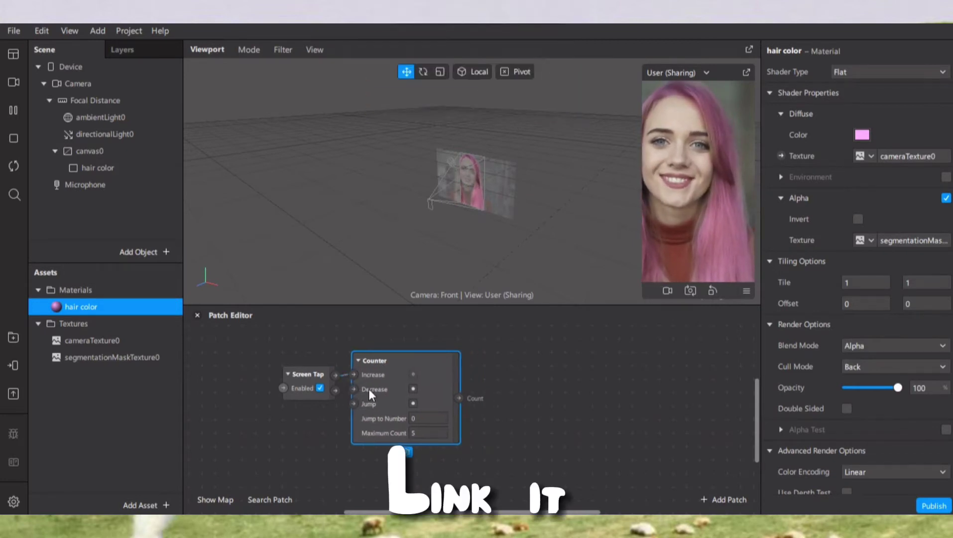
Add an Option Picker patch beside the Counter and link the Counter's Count output to its Option input
left_click(499, 394)
double_click(498, 390)
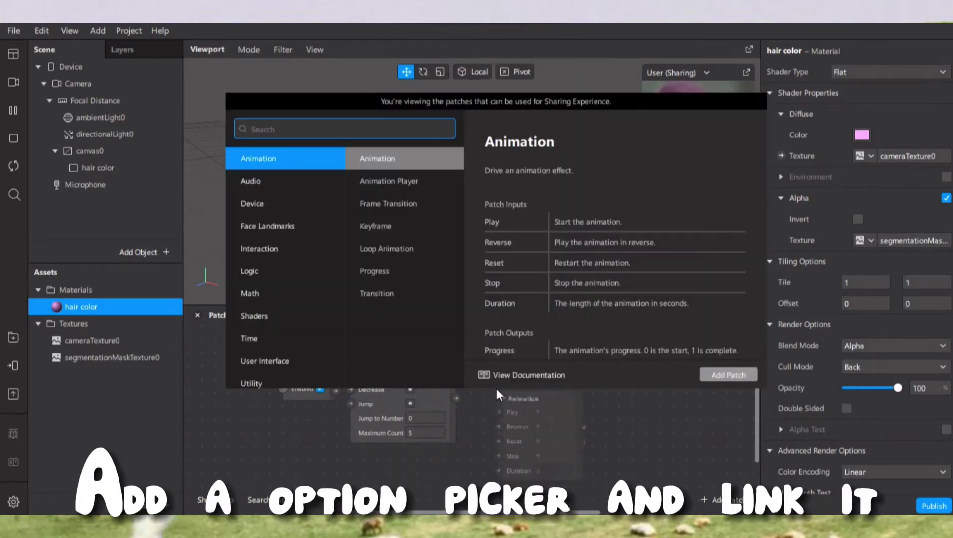
type("op")
key("Down")
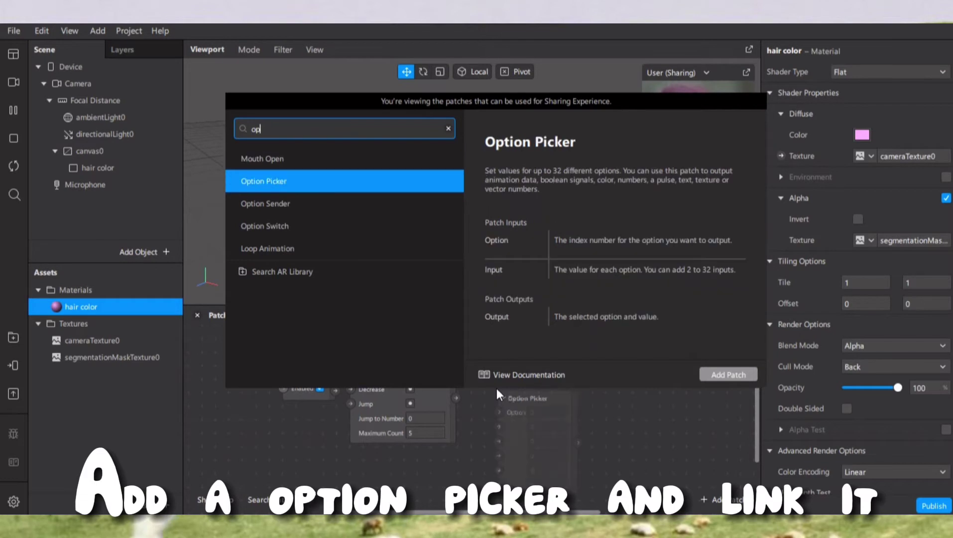
key("Return")
left_click_drag(516, 456, 465, 377)
left_click_drag(281, 365, 452, 415)
left_click(541, 415)
Change the Option Picker patch's value type to Color
left_click(453, 415)
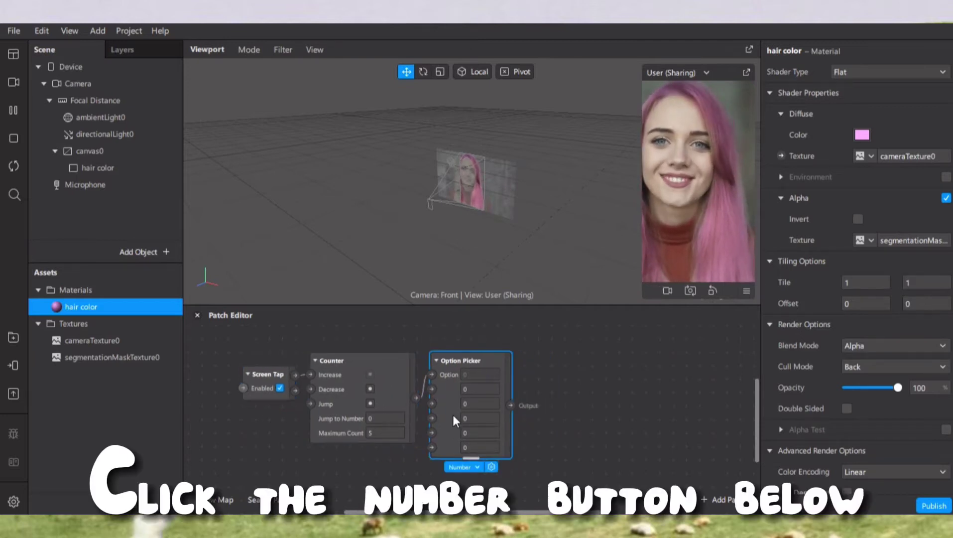
left_click(474, 467)
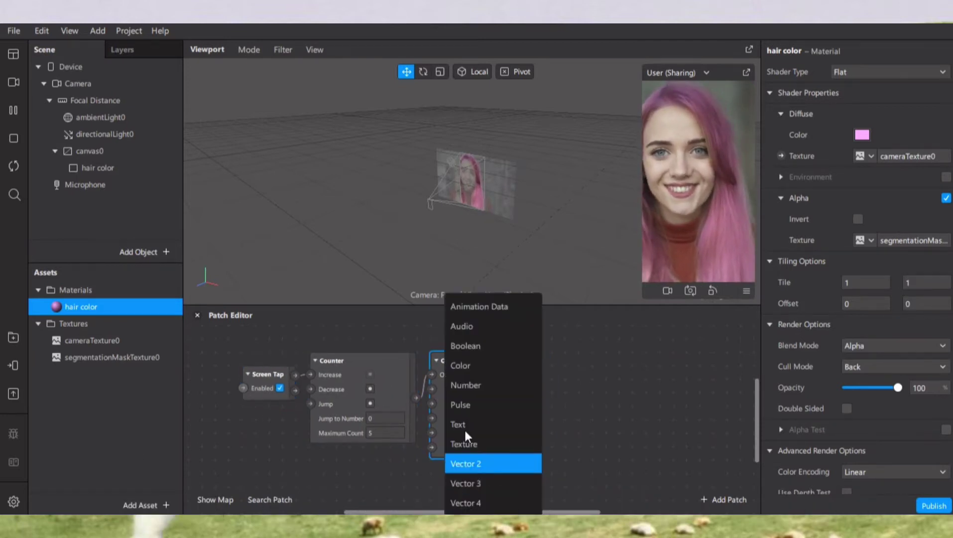
left_click(474, 365)
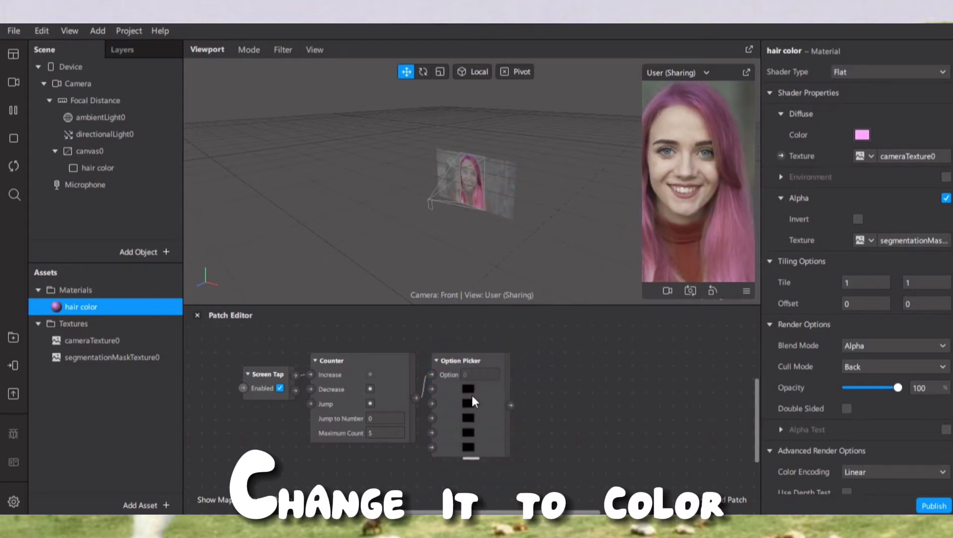
Set the Option Picker's first color to red #ff0000 and its second to orange #ffaa00
left_click(467, 387)
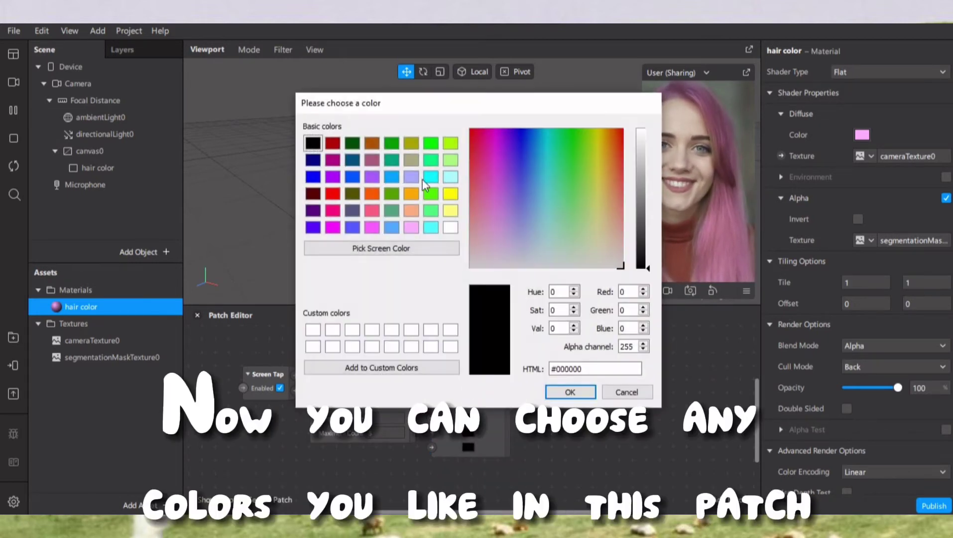
left_click(332, 194)
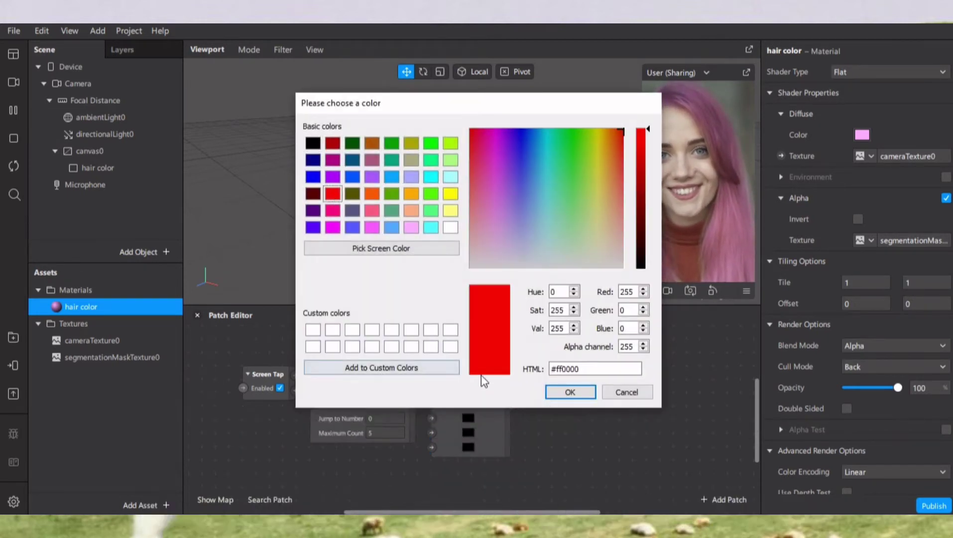
left_click(570, 391)
left_click(467, 402)
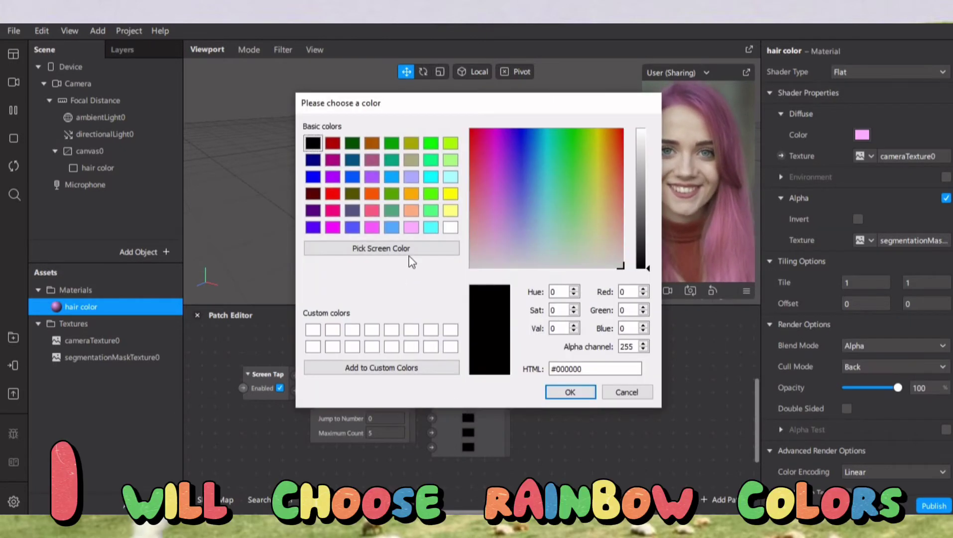
left_click(412, 202)
left_click(548, 393)
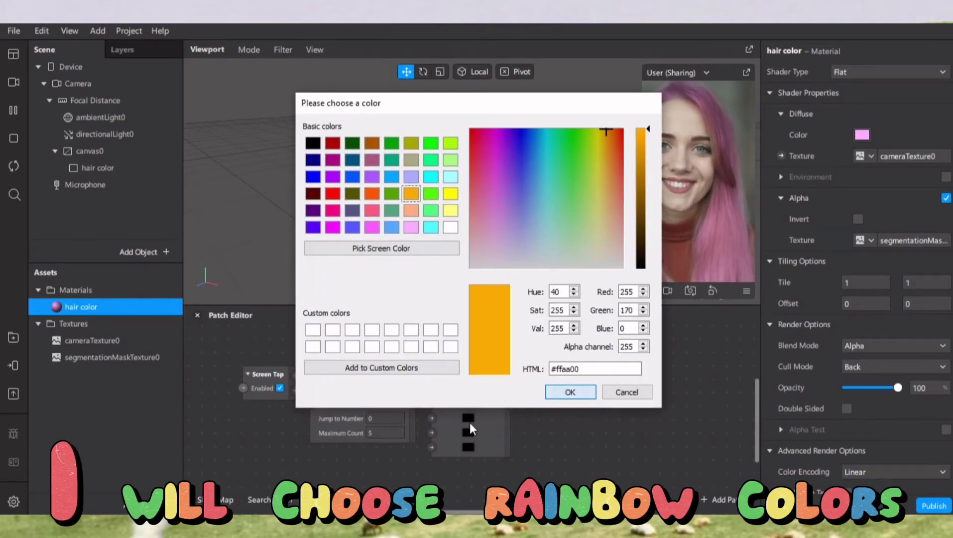
Set the Option Picker's third color to yellow #ffff00, its fourth to green and its fifth to blue
left_click(468, 417)
left_click(450, 193)
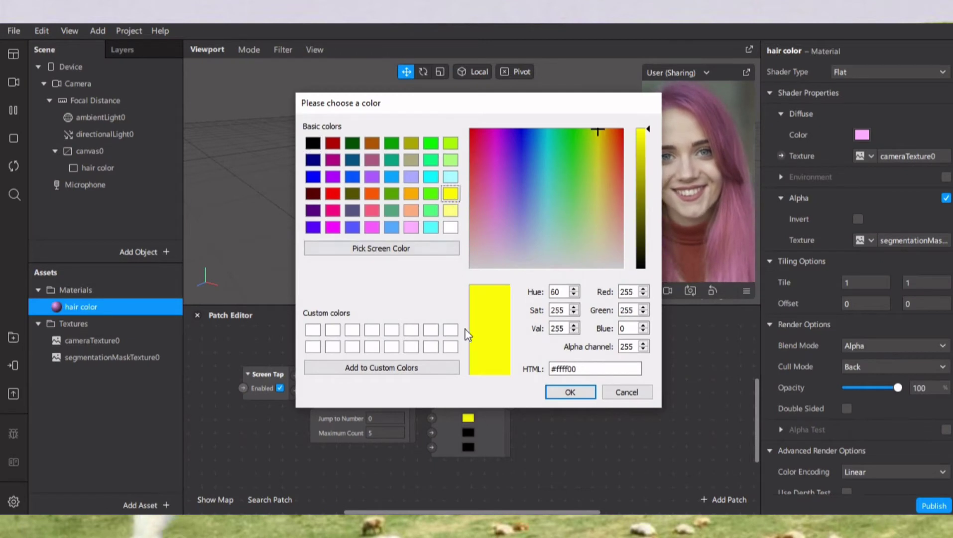
left_click(554, 392)
left_click(469, 433)
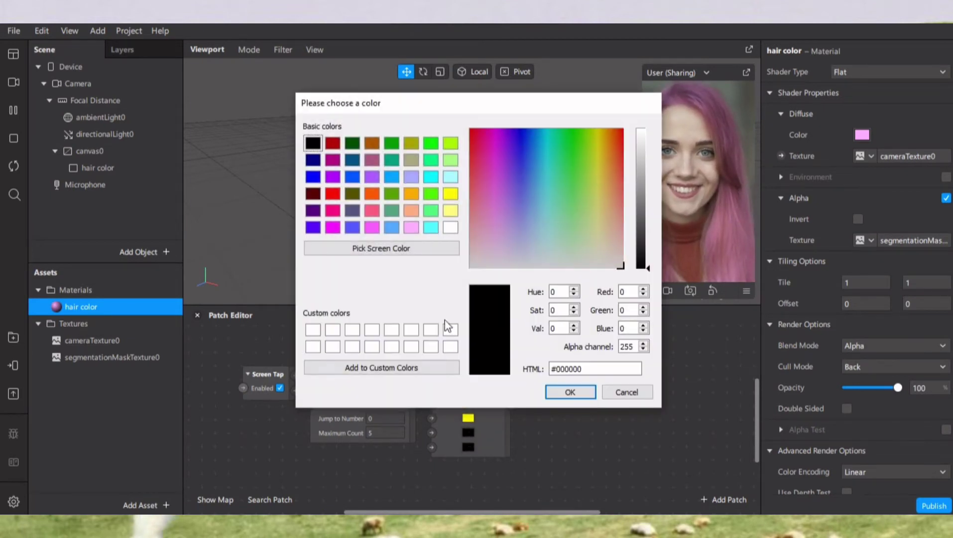
left_click(430, 194)
key("Return")
left_click(468, 447)
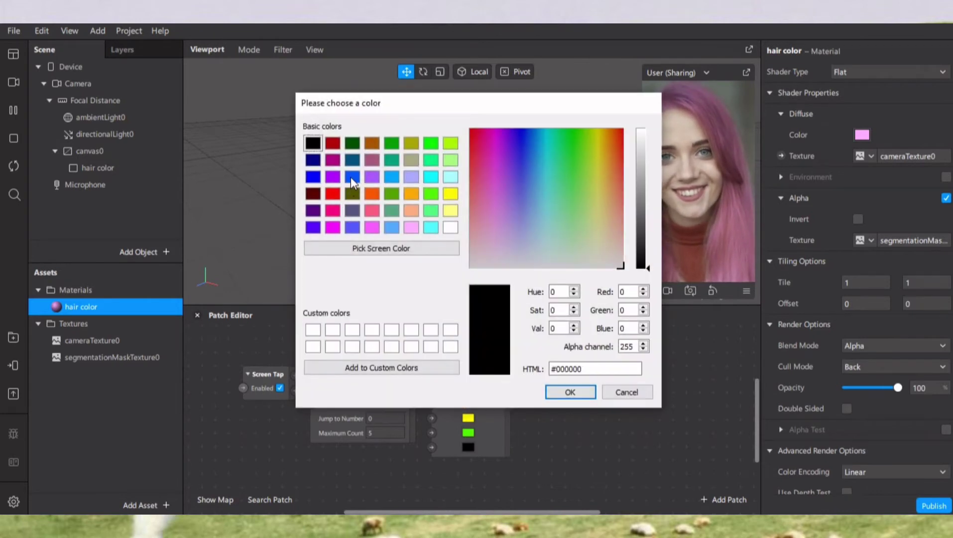
left_click(352, 177)
left_click(570, 392)
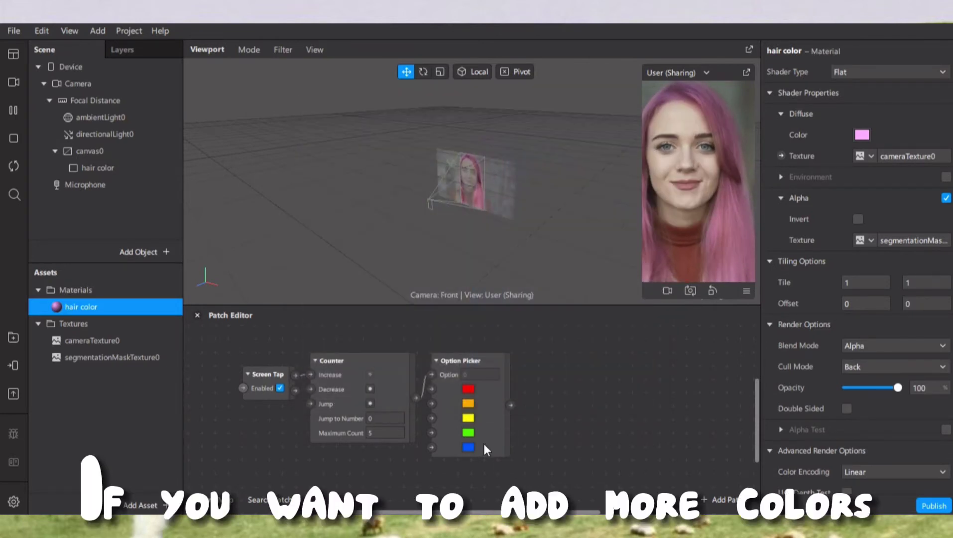
Set the Option Picker patch's number of inputs to 10
left_click(493, 426)
right_click(493, 426)
mouse_move(505, 435)
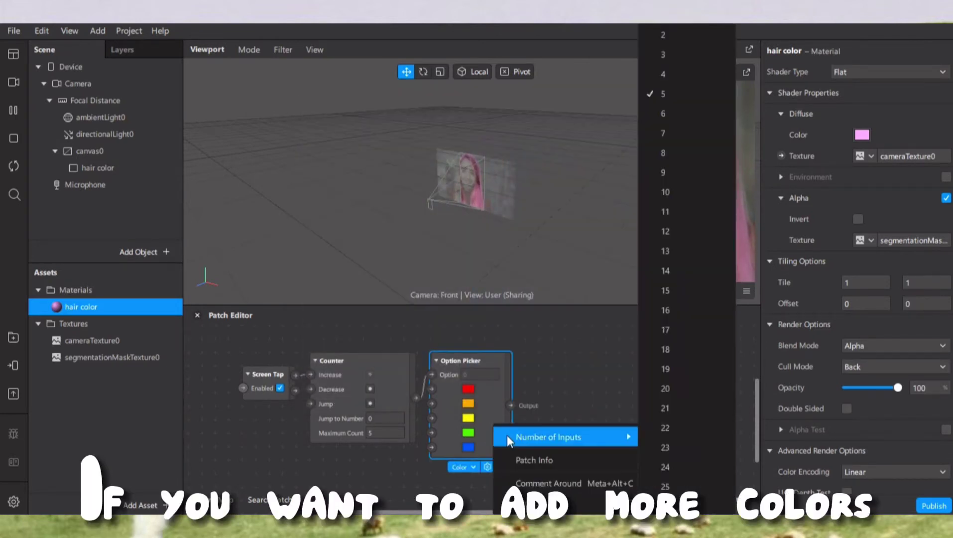
left_click(676, 184)
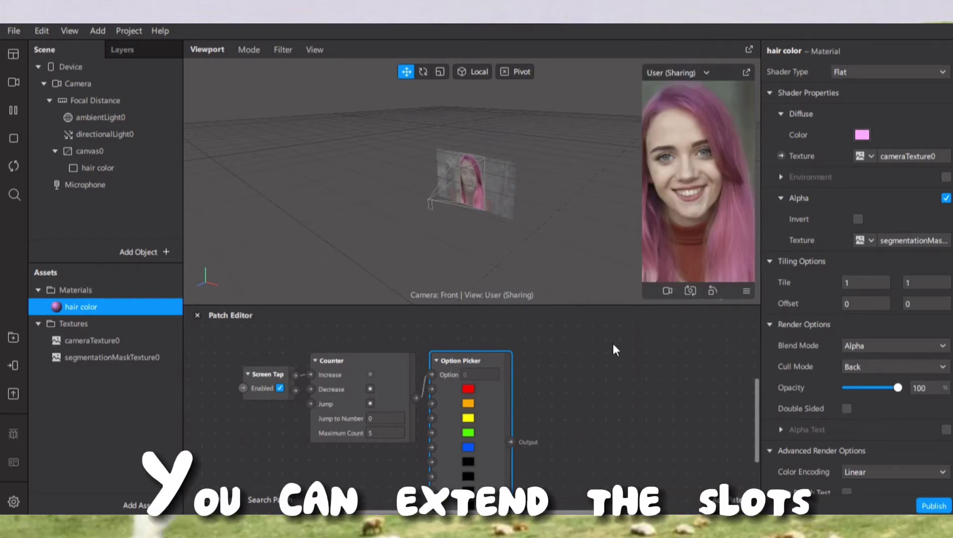
Set the Option Picker patch's number of inputs to 15
scroll(543, 444, "down", 2)
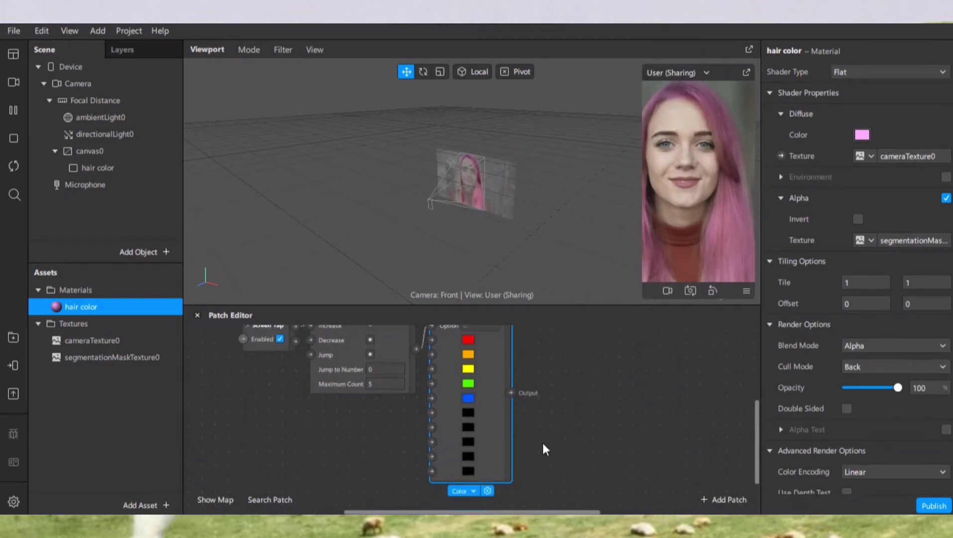
right_click(500, 415)
mouse_move(617, 423)
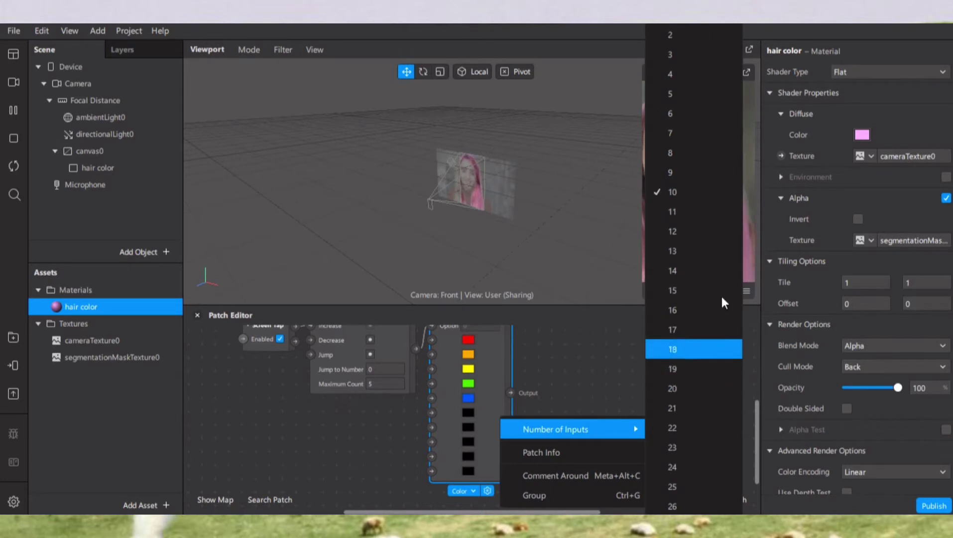
left_click(698, 289)
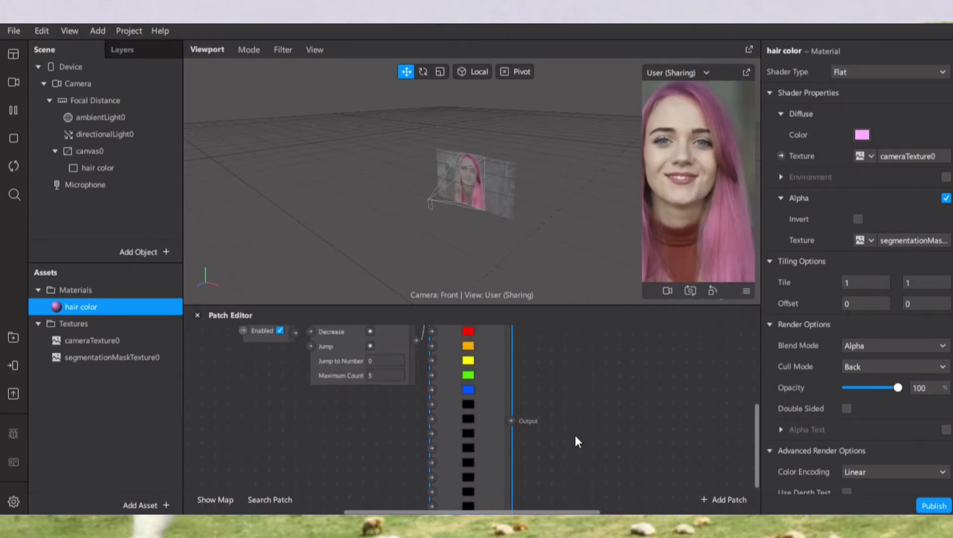
Set the Option Picker patch's number of inputs to 5
right_click(487, 415)
mouse_move(598, 427)
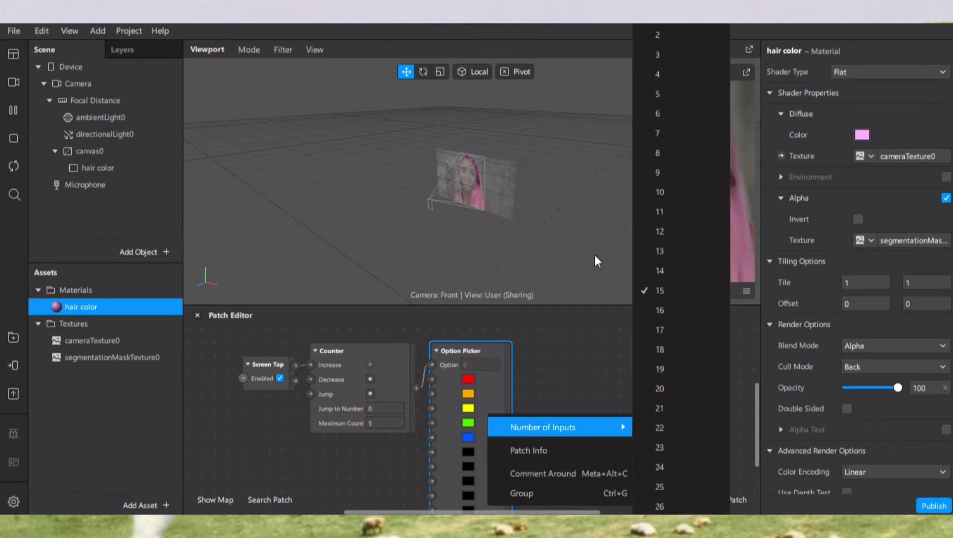
left_click(658, 93)
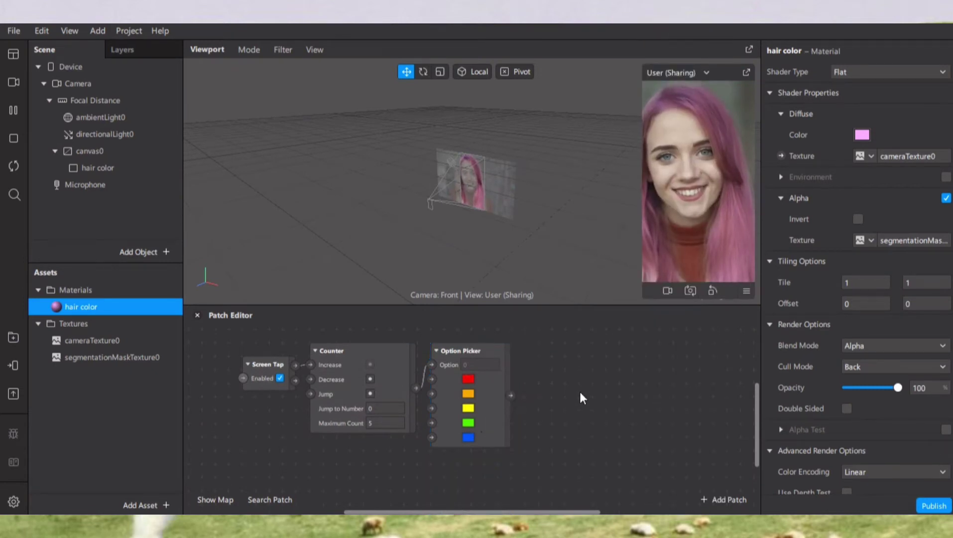
scroll(581, 393, "up", 1)
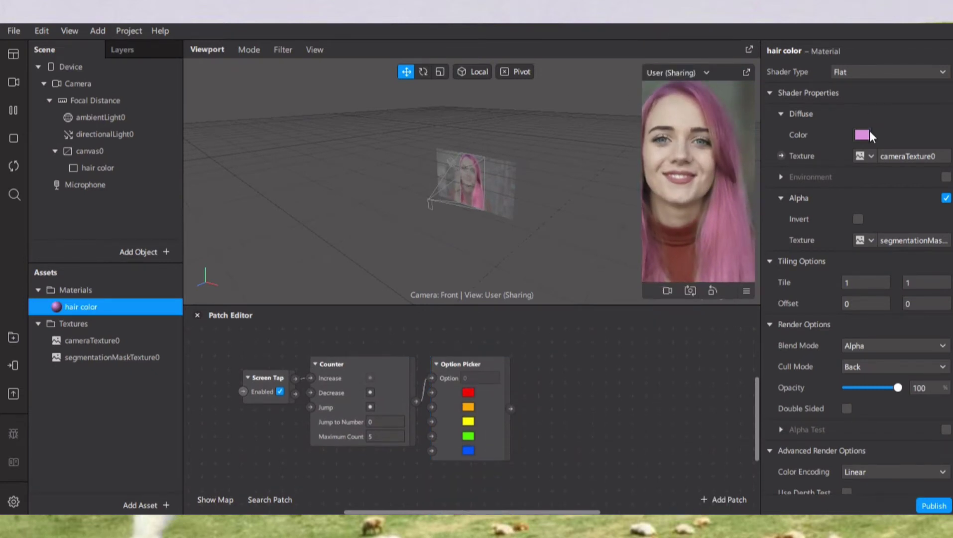
Set the hair color material's diffuse color to white #ffffff
left_click(869, 131)
left_click(450, 236)
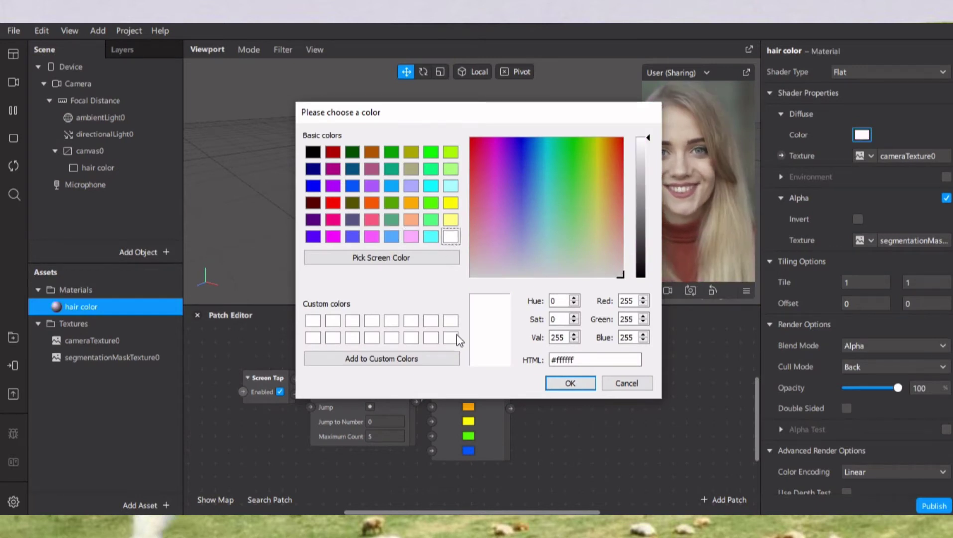
left_click(555, 383)
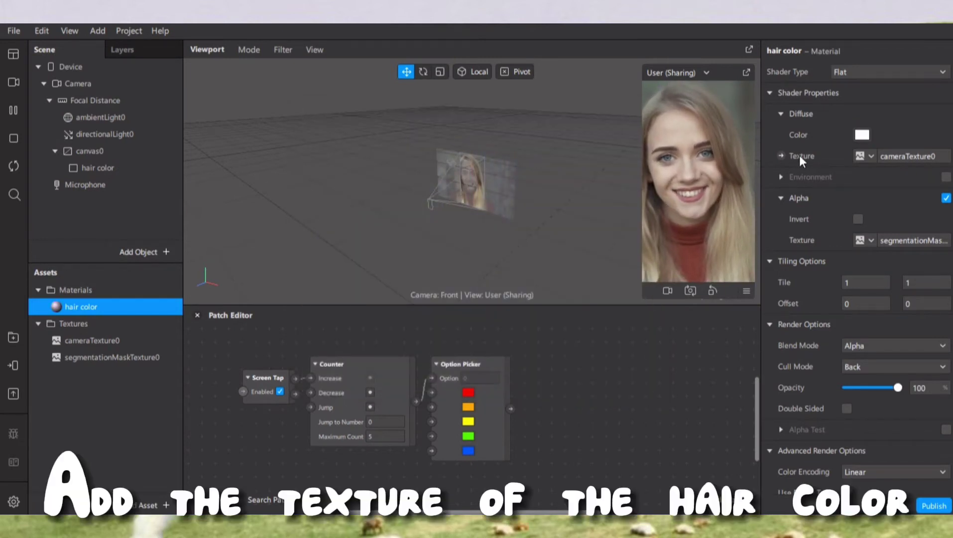
Create a patch for the hair color material's diffuse texture and connect the Option Picker's output to it
left_click(784, 155)
left_click_drag(490, 459, 582, 379)
left_click(524, 443)
left_click_drag(525, 393, 570, 393)
left_click_drag(570, 392, 560, 398)
left_click(630, 415)
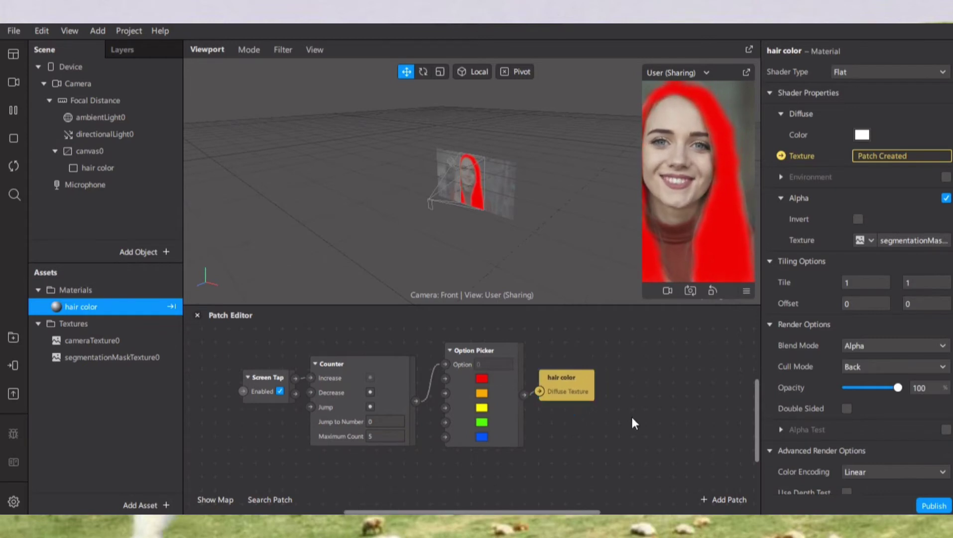
Set the hair color material's blend mode to Multiply
left_click(902, 350)
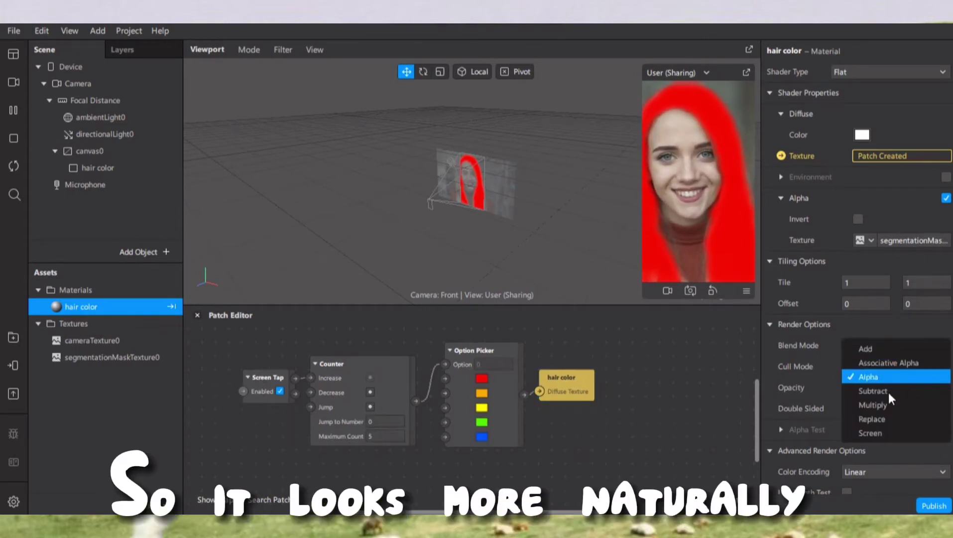
left_click(889, 403)
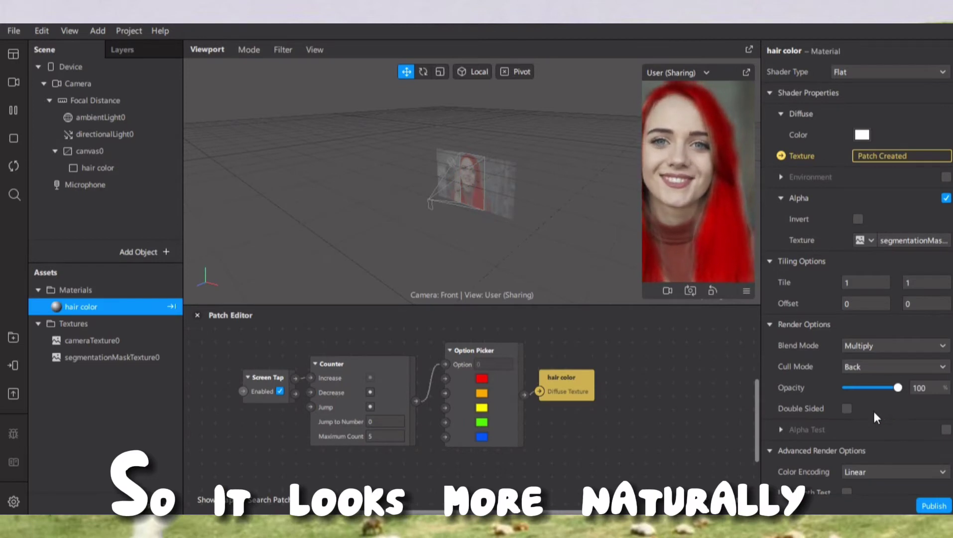
Undock and enlarge the simulator preview, and switch it to Simulate Touch
left_click(745, 72)
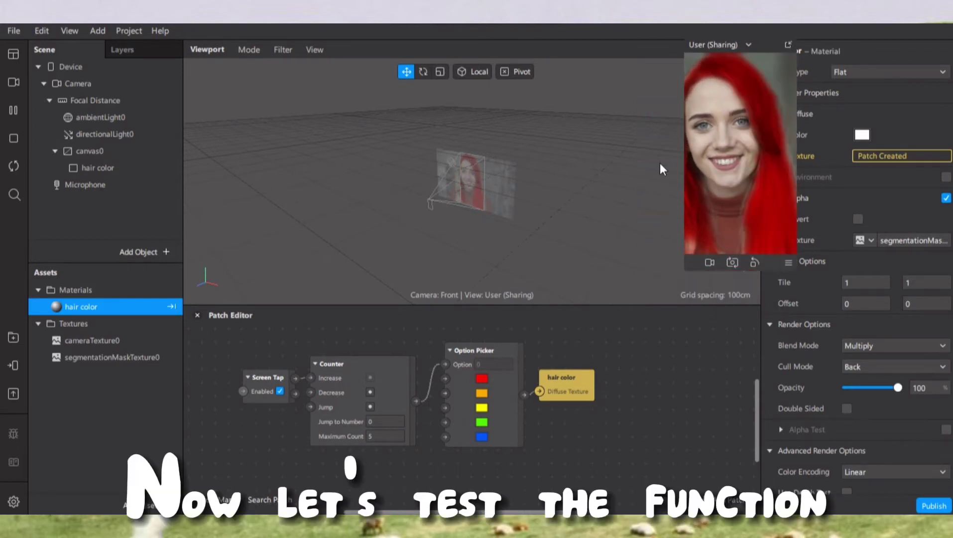
left_click_drag(685, 147, 554, 219)
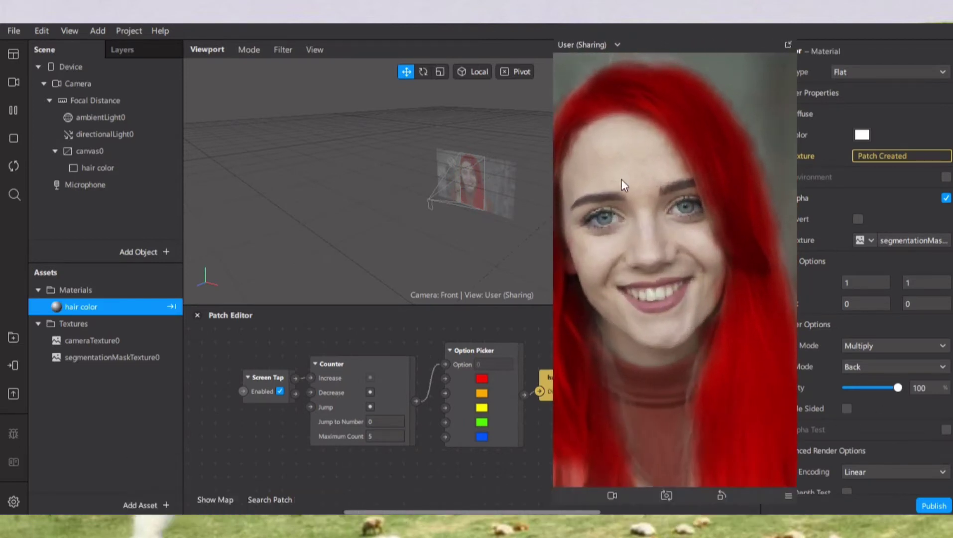
left_click_drag(670, 44, 621, 59)
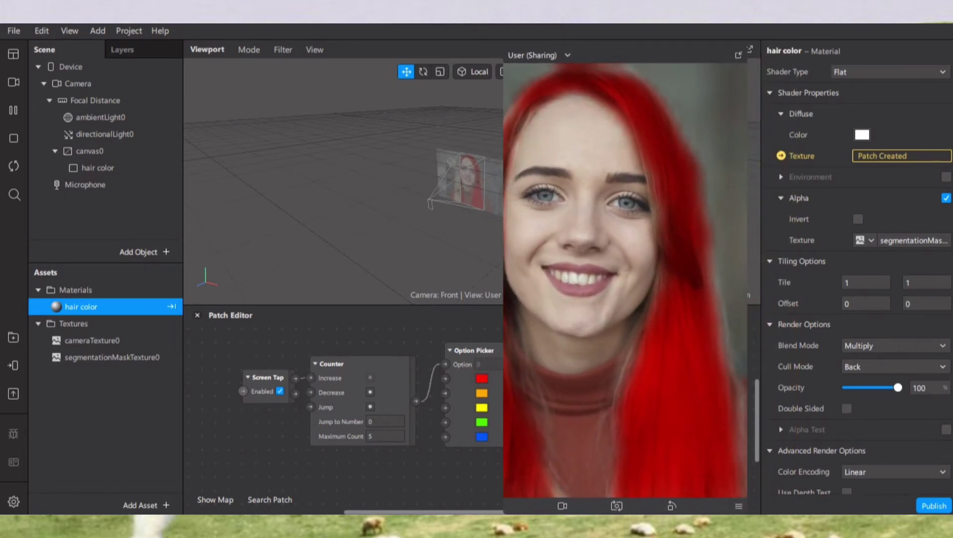
left_click(739, 506)
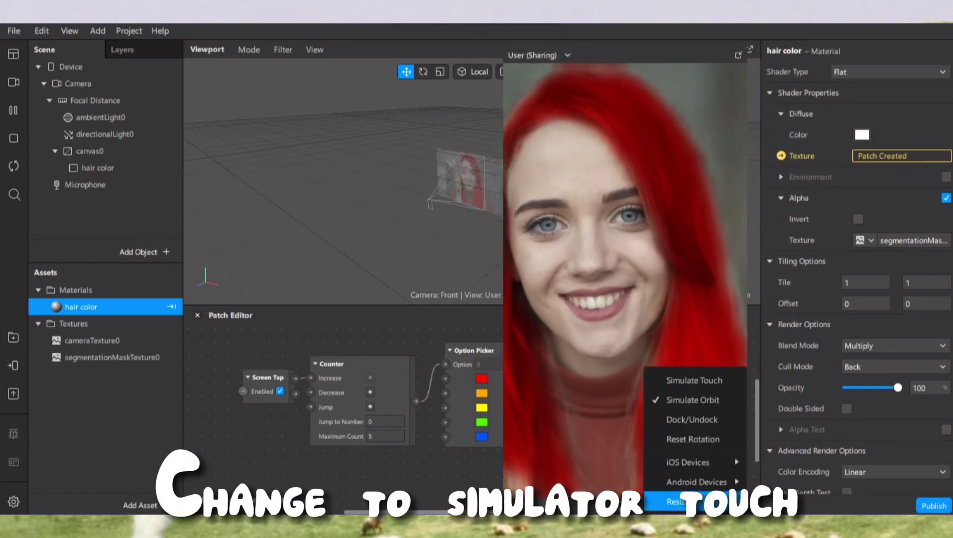
left_click(677, 380)
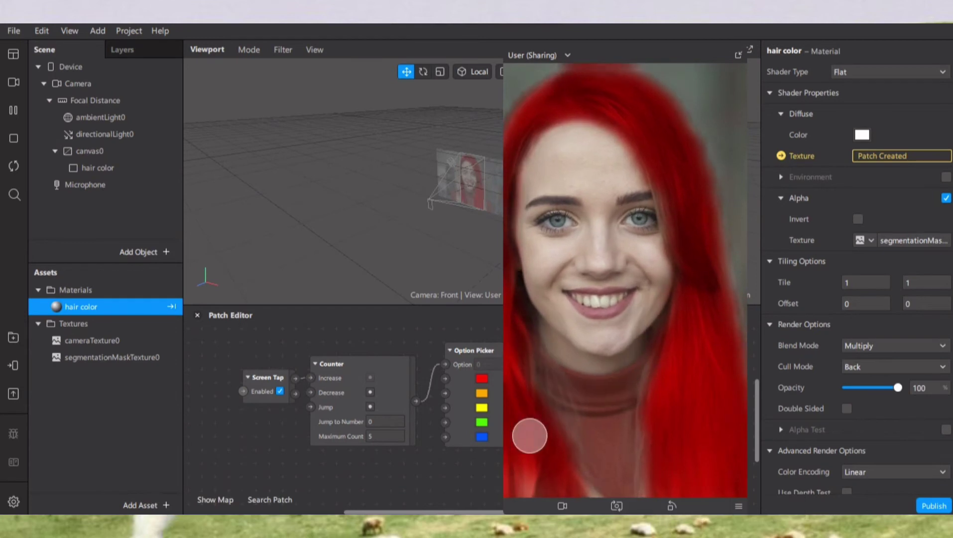
Test the hair color cycling with repeated simulated screen taps in the preview, and dock the simulator again
left_click(570, 436)
left_click(572, 436)
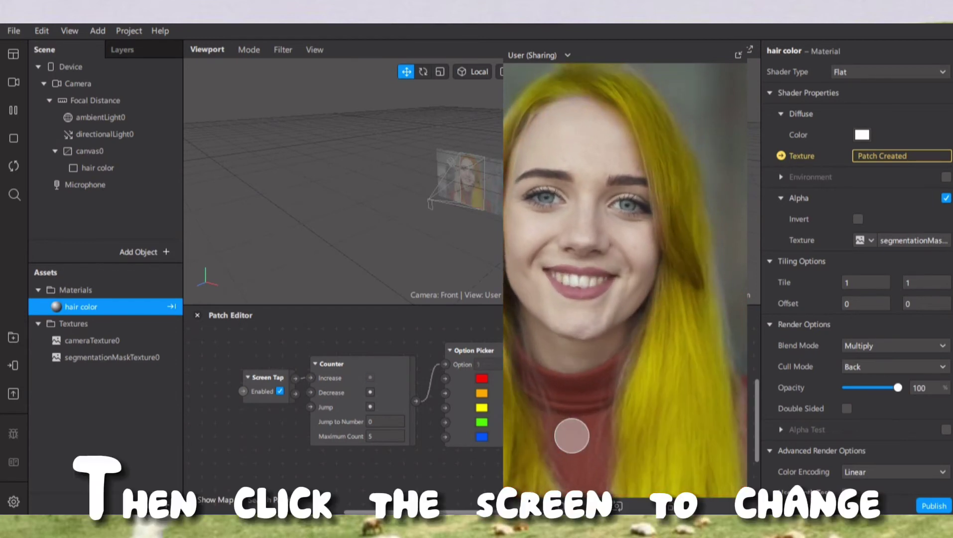
left_click(572, 436)
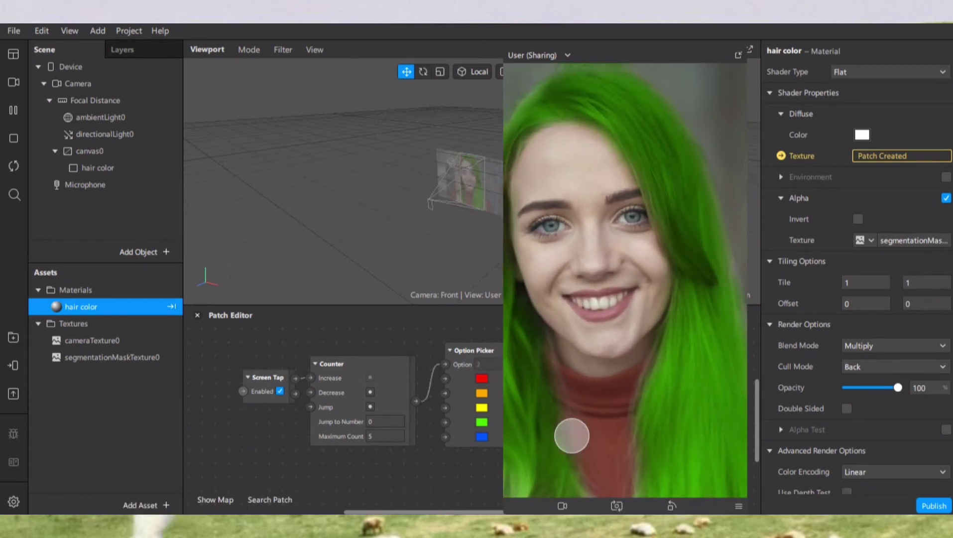
left_click(572, 435)
left_click(572, 435)
left_click(572, 436)
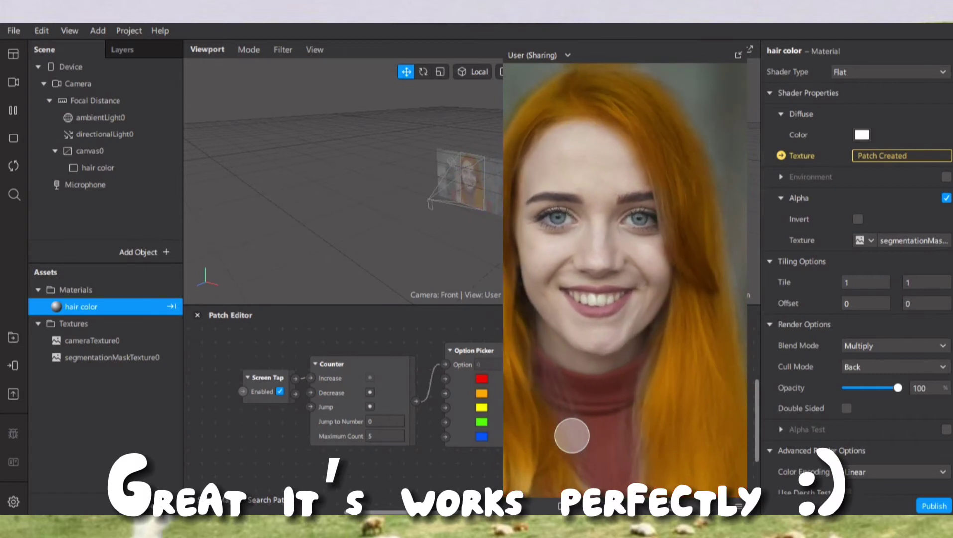
left_click(696, 360)
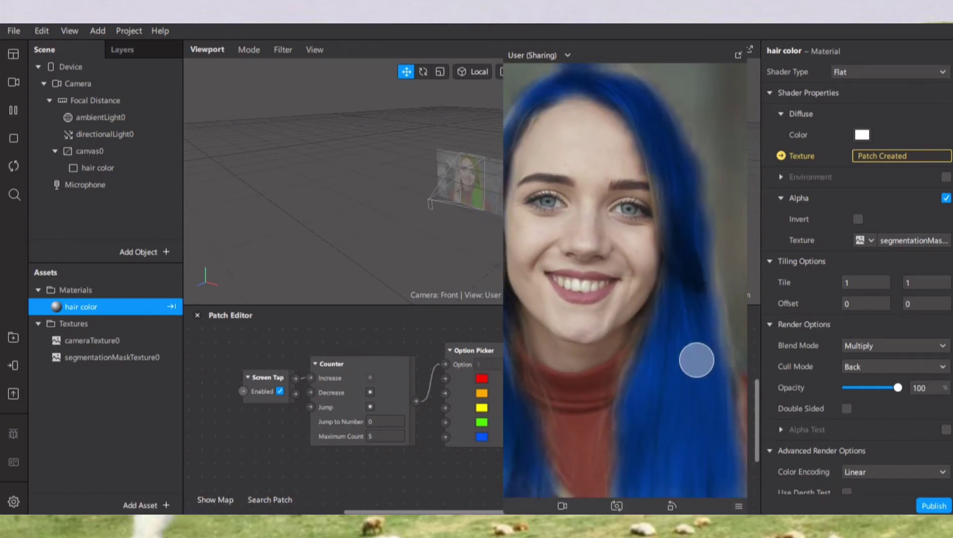
left_click(579, 447)
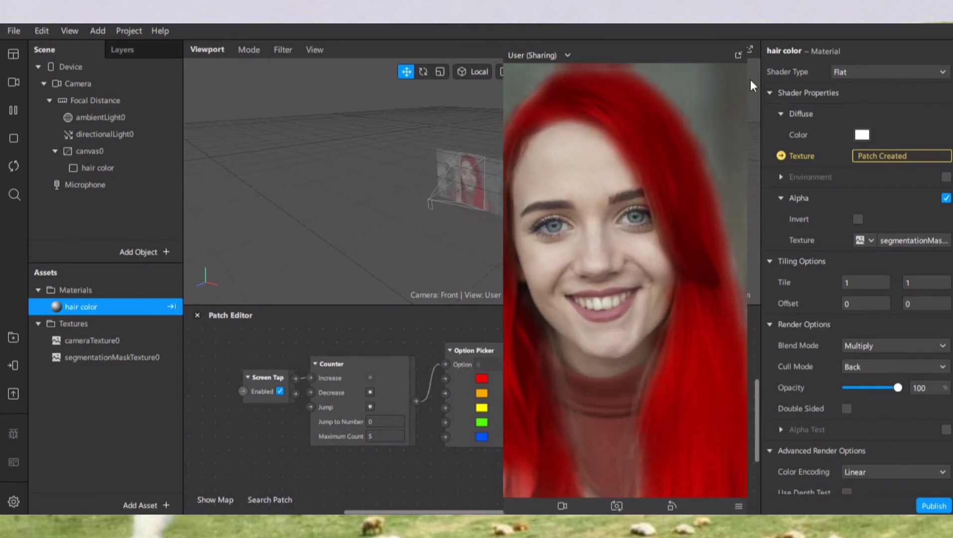
left_click(740, 55)
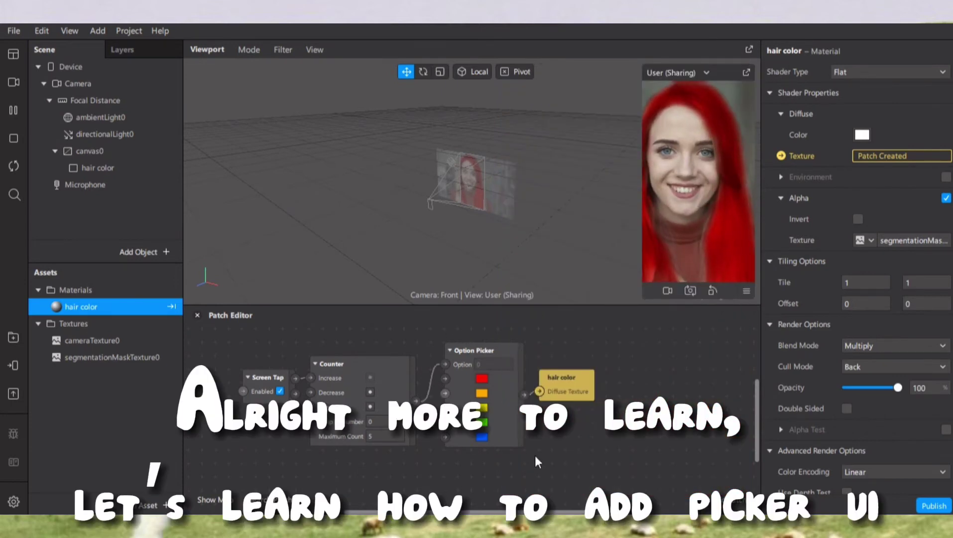
Delete the Screen Tap and Counter patches and shift the Option Picker and hair color patches aside to free space
left_click_drag(306, 359, 344, 390)
key("Delete")
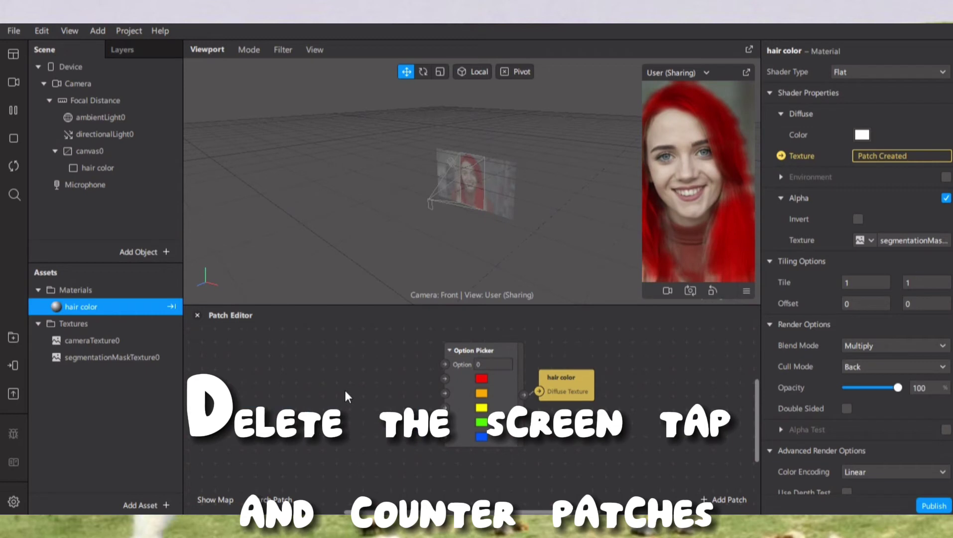
left_click_drag(401, 370, 619, 394)
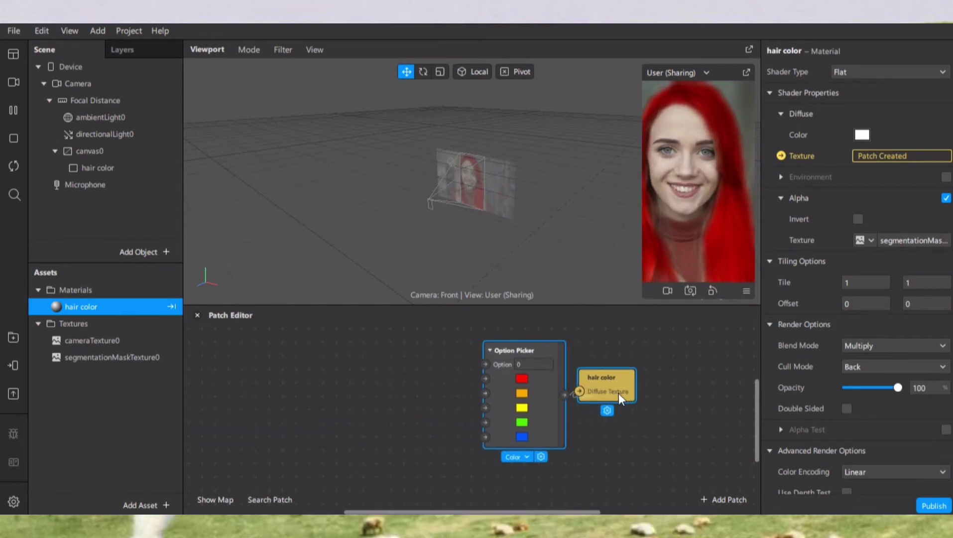
left_click(367, 407)
Add a Picker UI patch and connect its Selected Option Index output to the Option Picker's Option input
double_click(366, 401)
type("pic")
key("Return")
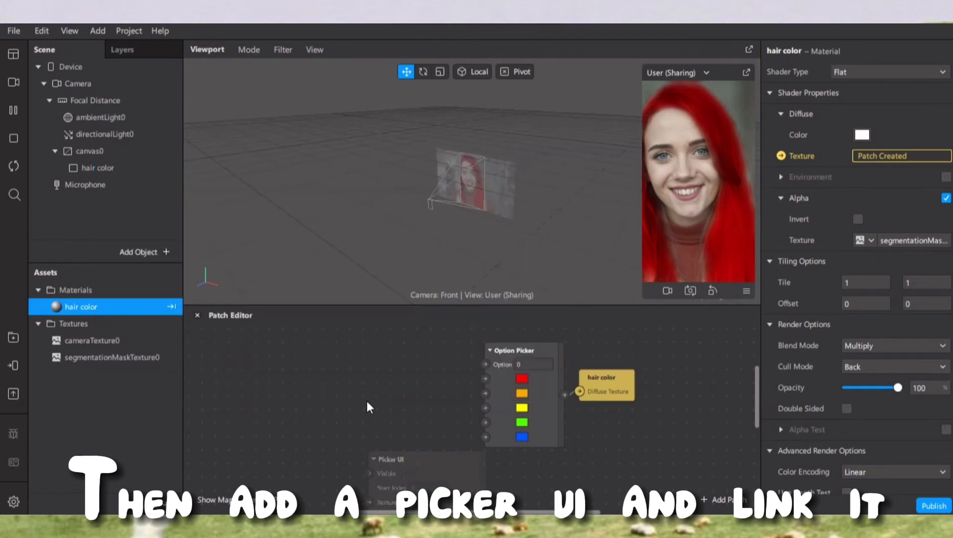
left_click_drag(424, 460, 409, 345)
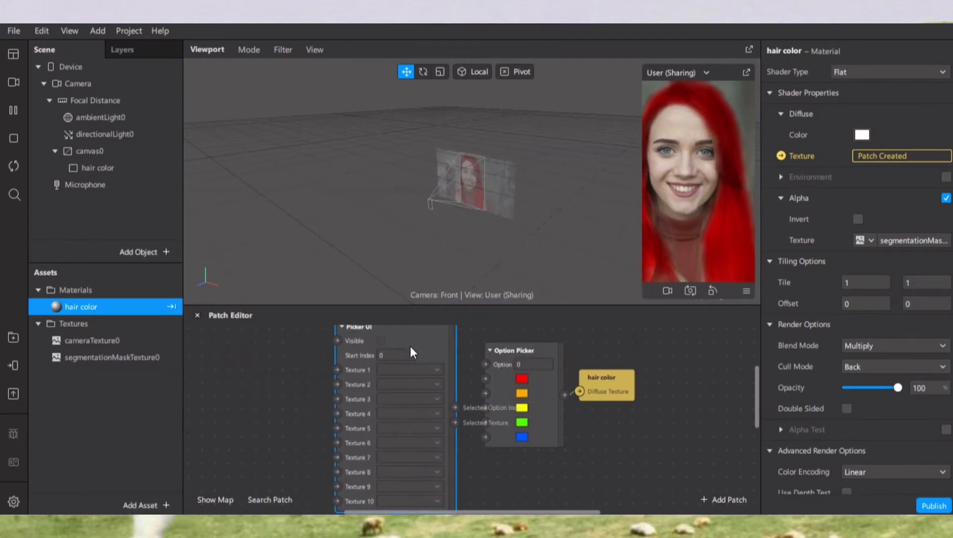
left_click_drag(455, 417, 484, 365)
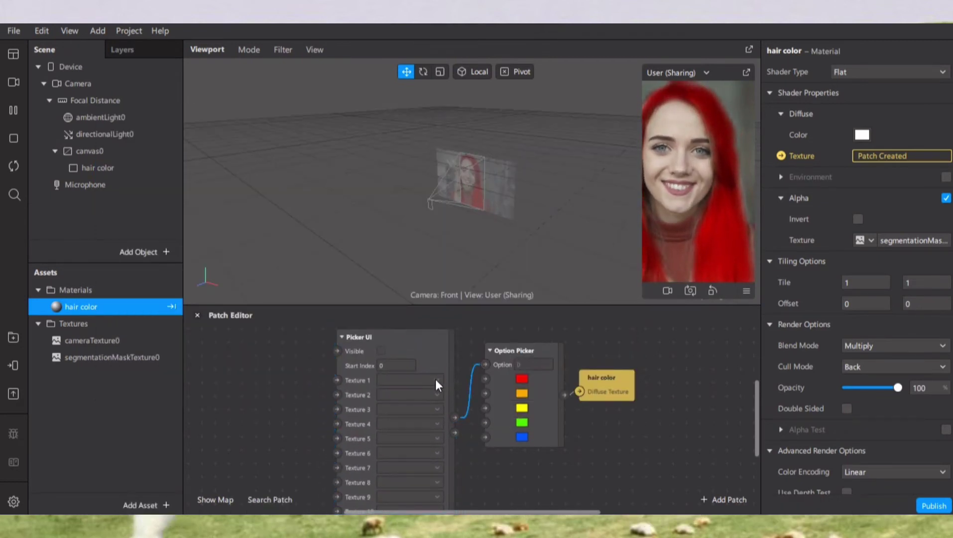
Enlarge the Patch Editor area and rearrange the Picker UI, Option Picker and hair color patches so they do not overlap
left_click_drag(412, 248, 413, 247)
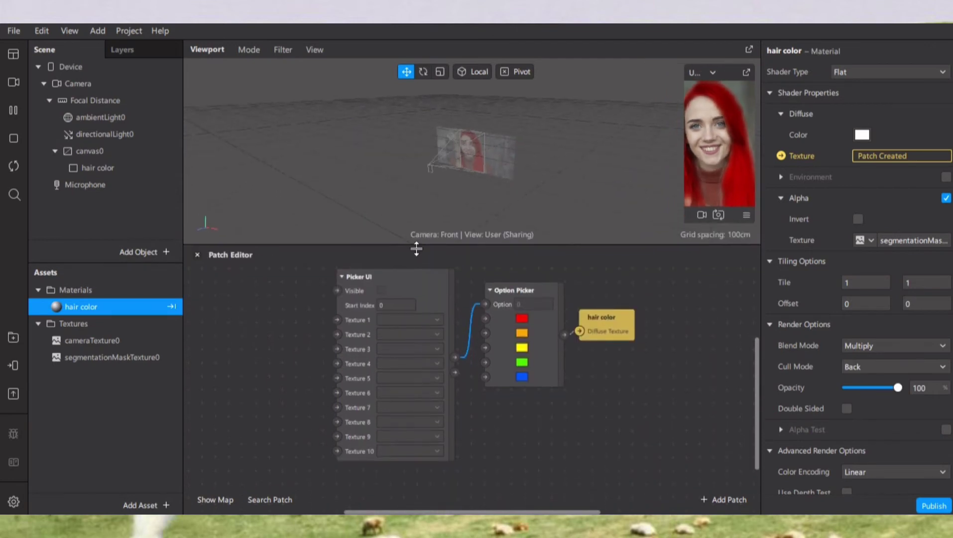
left_click_drag(431, 297, 443, 311)
left_click_drag(489, 350, 510, 377)
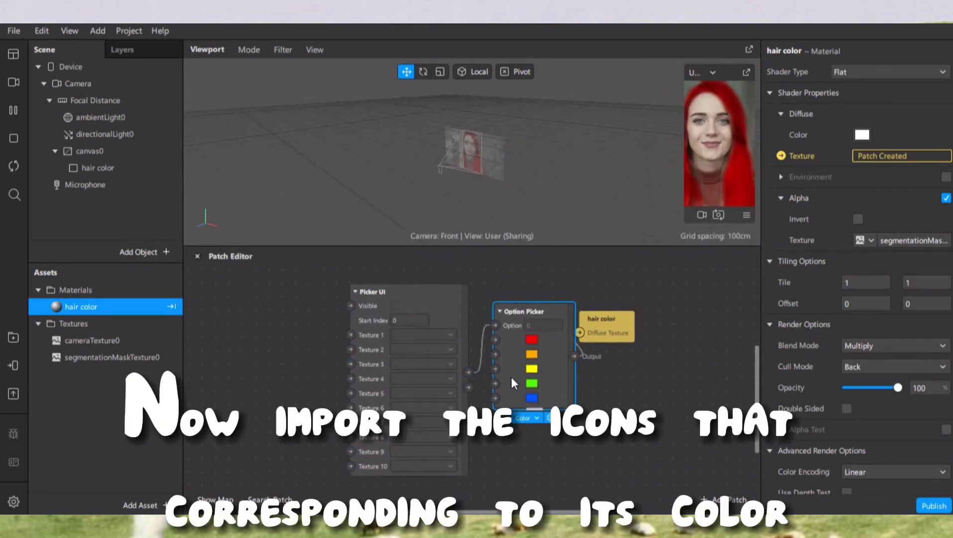
left_click(605, 327)
left_click_drag(603, 343, 632, 369)
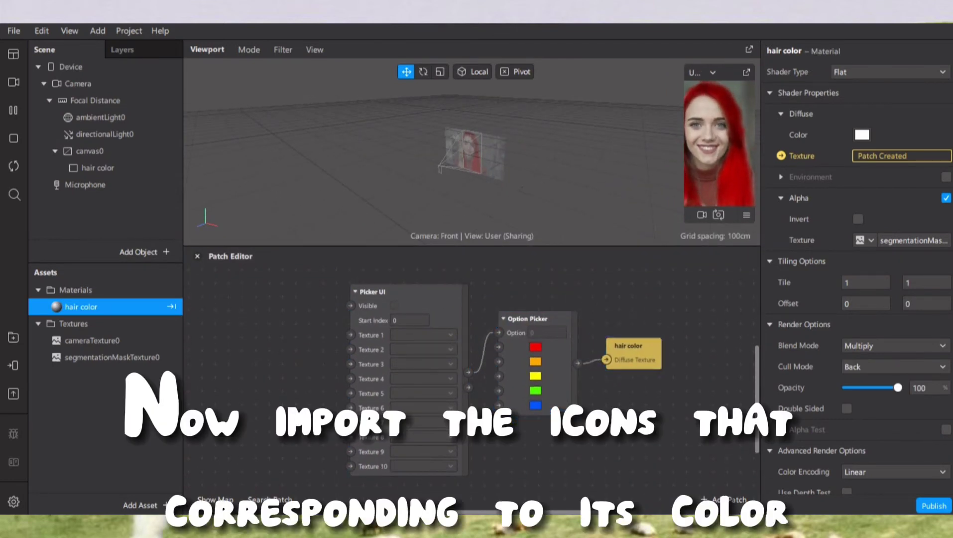
Import yellow.jpeg, red.jpeg, orange.jpeg, green.jpeg and blue.jpeg from the Downloads folder as texture assets
left_click(142, 505)
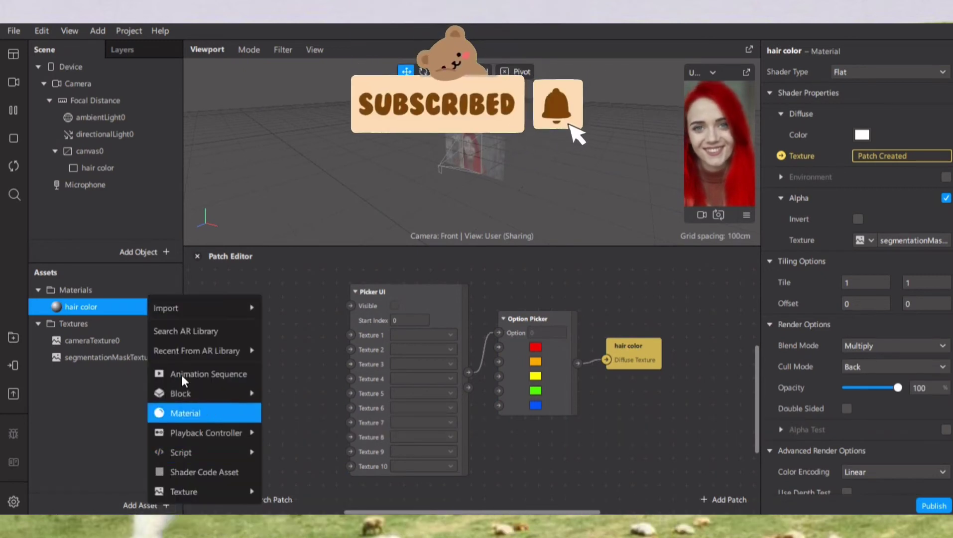
mouse_move(202, 308)
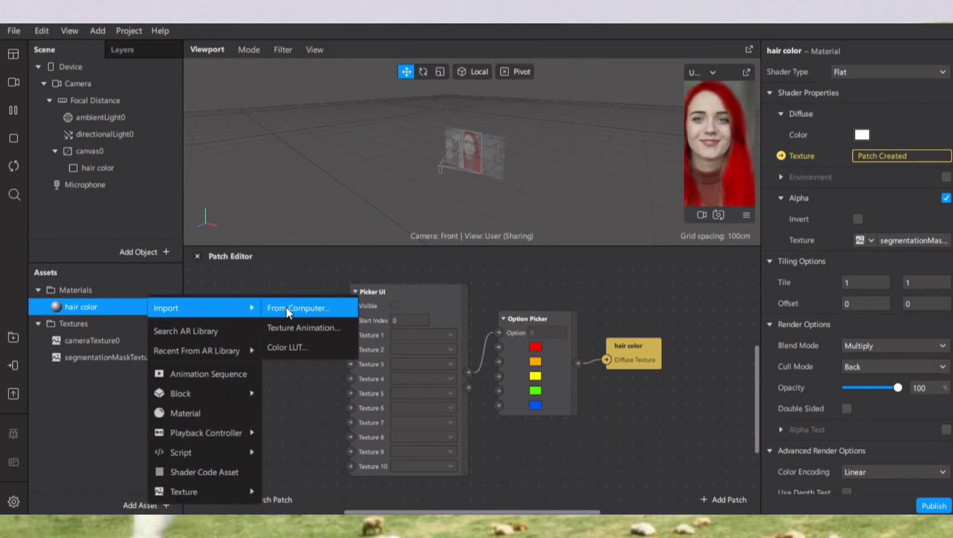
left_click(287, 308)
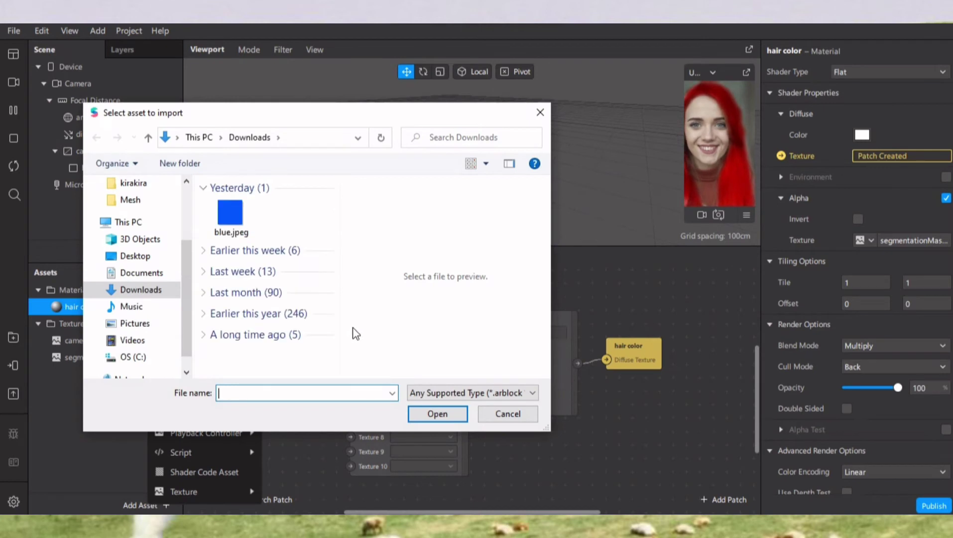
left_click_drag(210, 223, 305, 331)
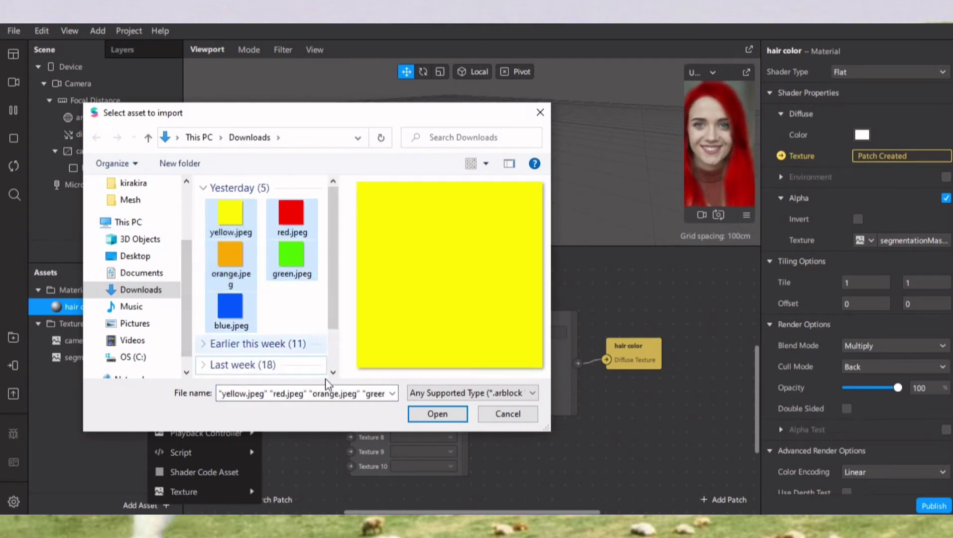
left_click(437, 414)
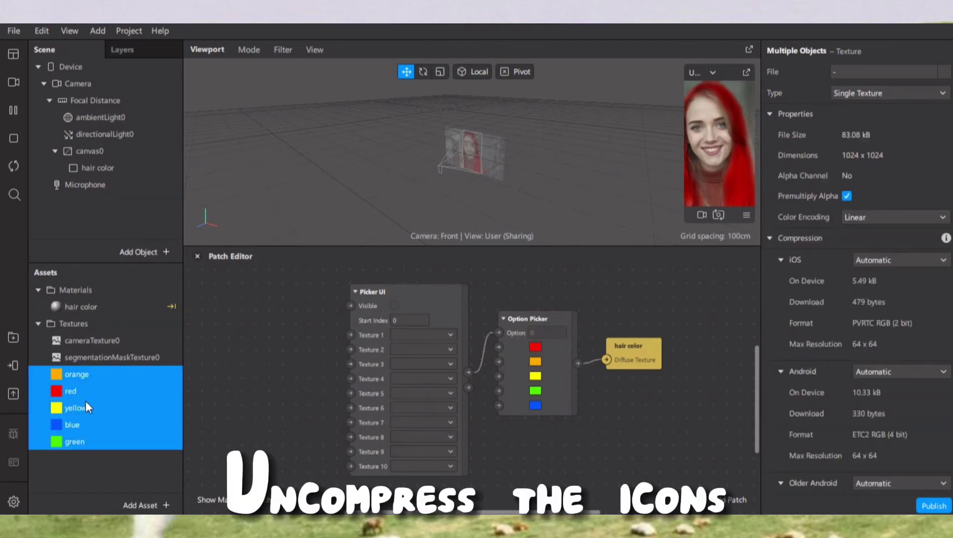
Set the iOS compression of the orange, red, yellow, blue and green textures to None
left_click(65, 379)
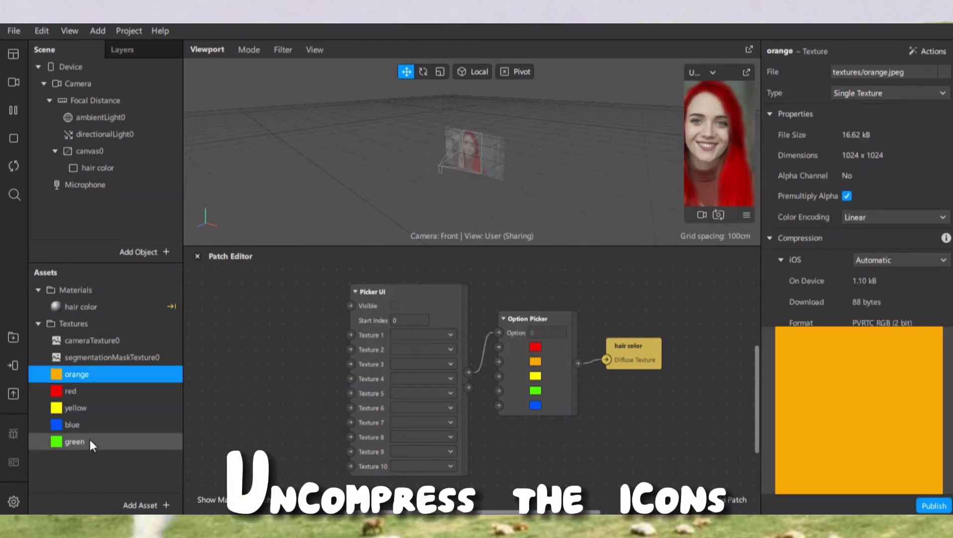
left_click(89, 439, "shift")
left_click(870, 264)
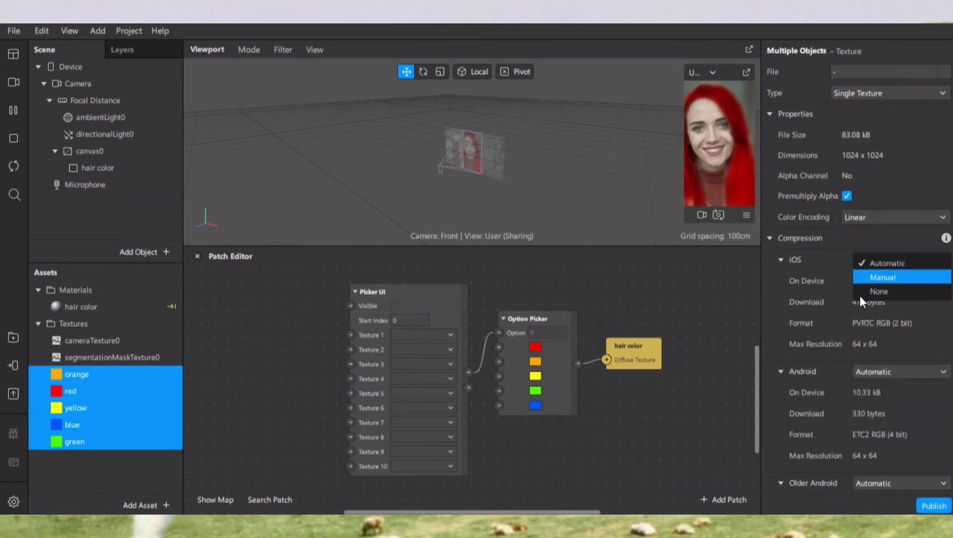
left_click(870, 292)
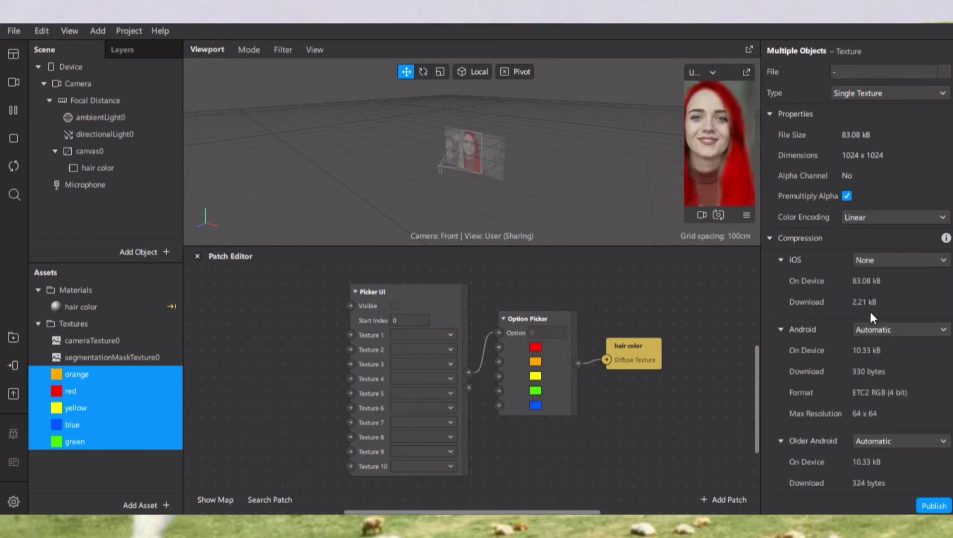
Set the Android and Older Android compression of the five selected color textures to None
left_click(886, 331)
left_click(877, 362)
left_click(893, 400)
left_click(883, 432)
Add the five color textures as patches and arrange them beside the Picker UI in the order red, orange, yellow, green, blue
left_click_drag(75, 408, 272, 451)
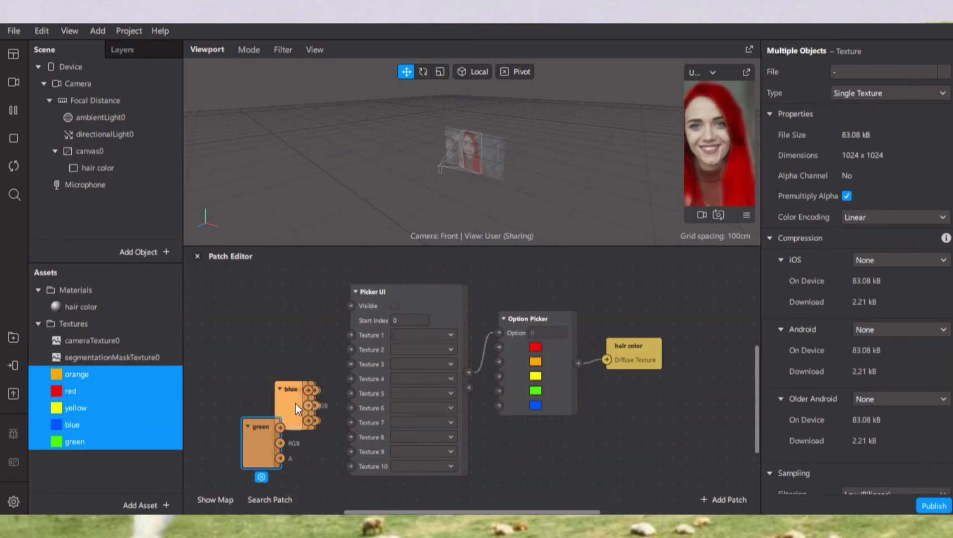
left_click_drag(289, 415, 285, 362)
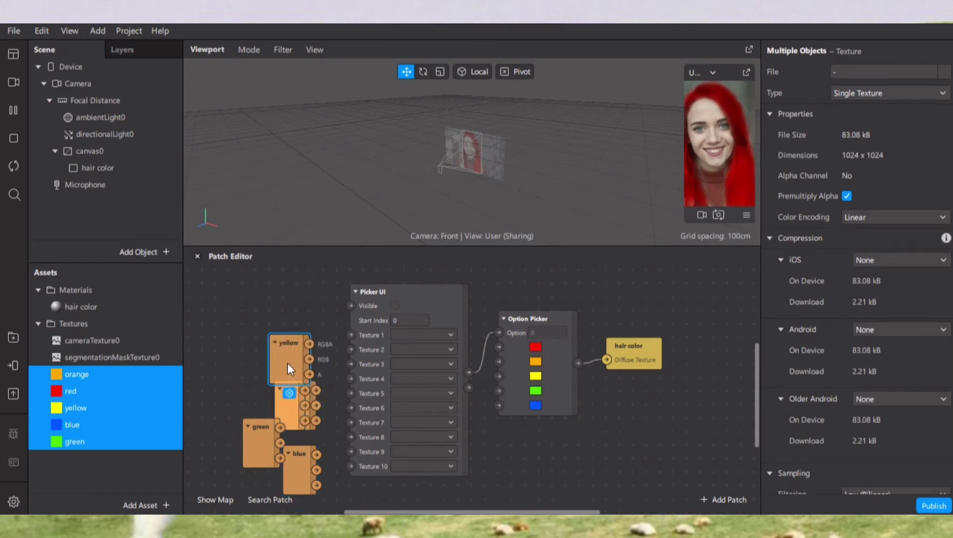
left_click_drag(276, 399, 298, 307)
left_click_drag(274, 389, 228, 333)
left_click_drag(251, 427, 237, 419)
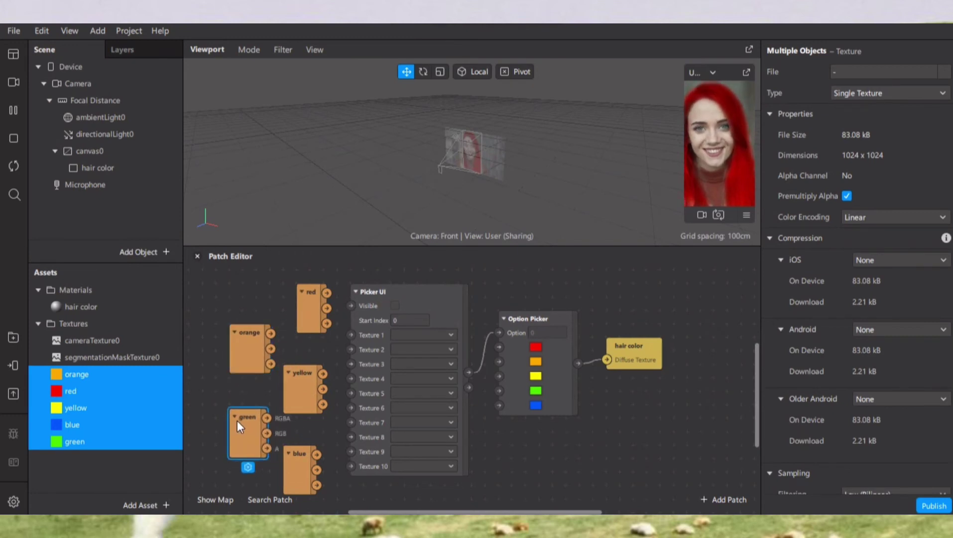
left_click_drag(295, 467, 314, 464)
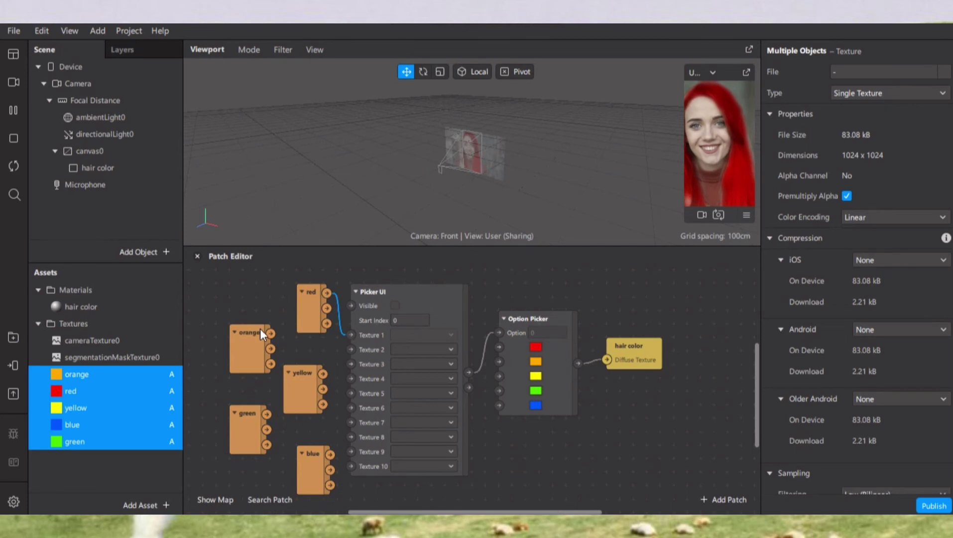
Connect the RGBA outputs of red, orange, yellow, green and blue to Picker UI Texture 1 through 5 and make the picker visible
left_click_drag(271, 333, 351, 349)
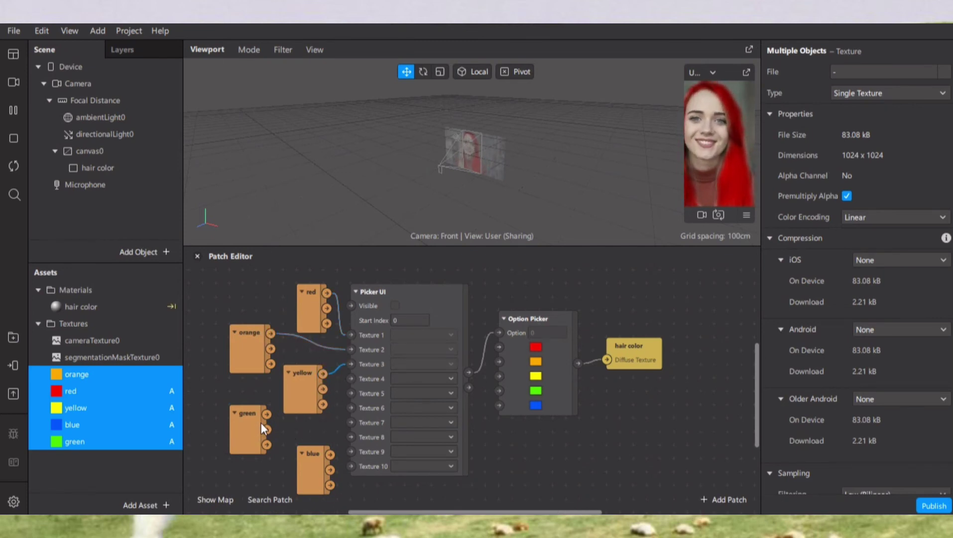
left_click_drag(351, 380, 352, 381)
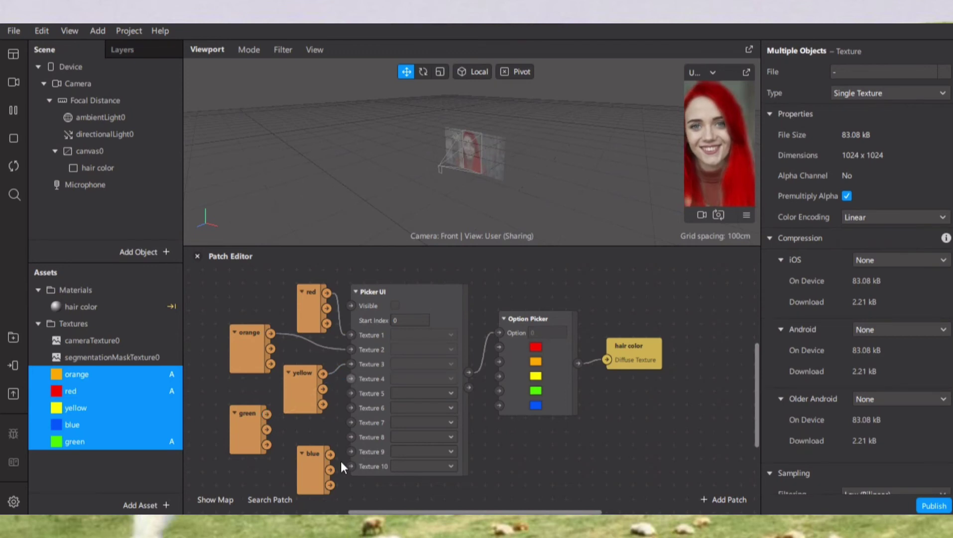
left_click_drag(329, 454, 350, 393)
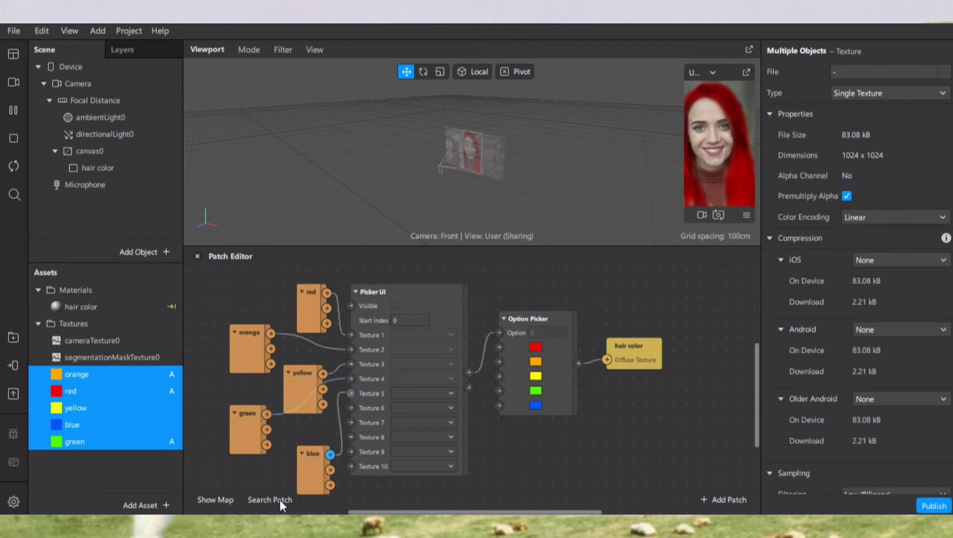
left_click(395, 306)
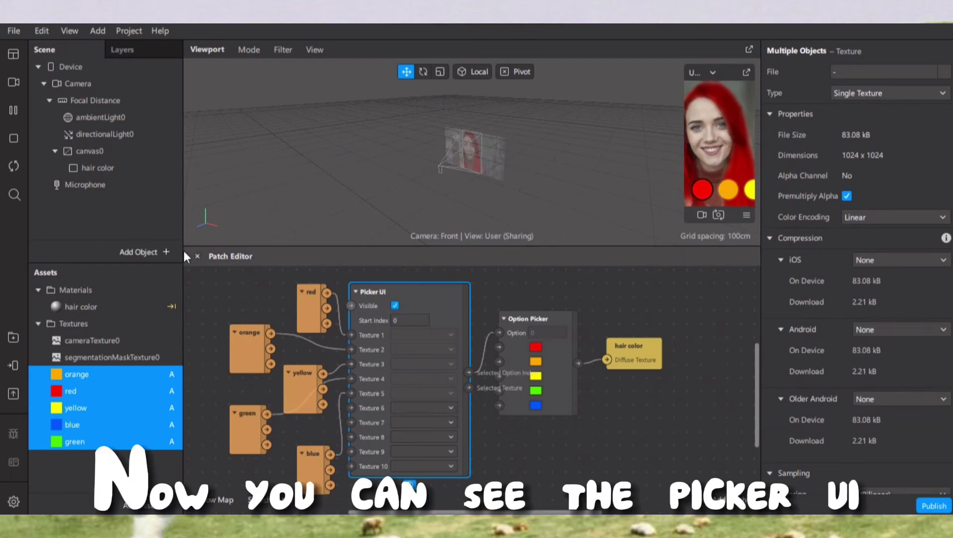
Hide the Patch Editor, enlarge the preview and test the hair colors with the picker icons
left_click(198, 255)
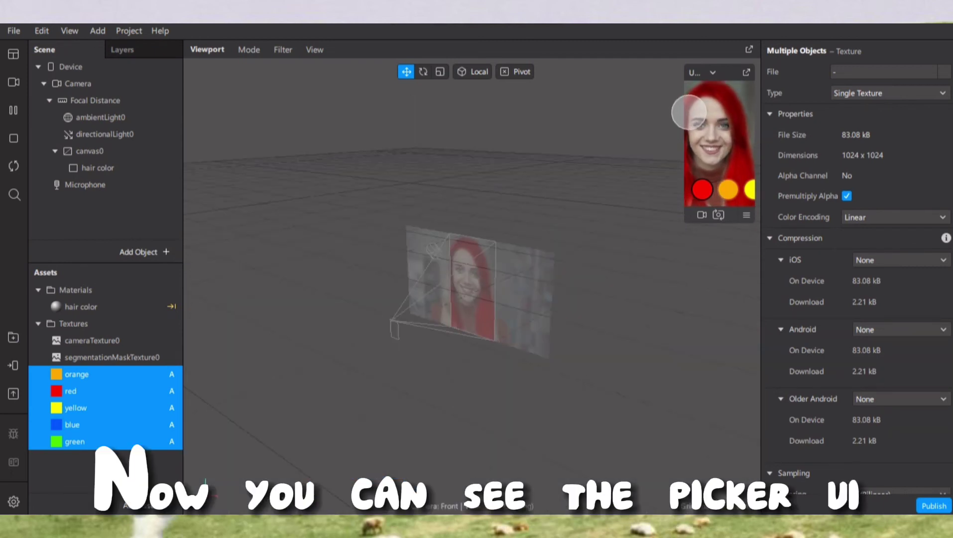
left_click_drag(686, 113, 502, 282)
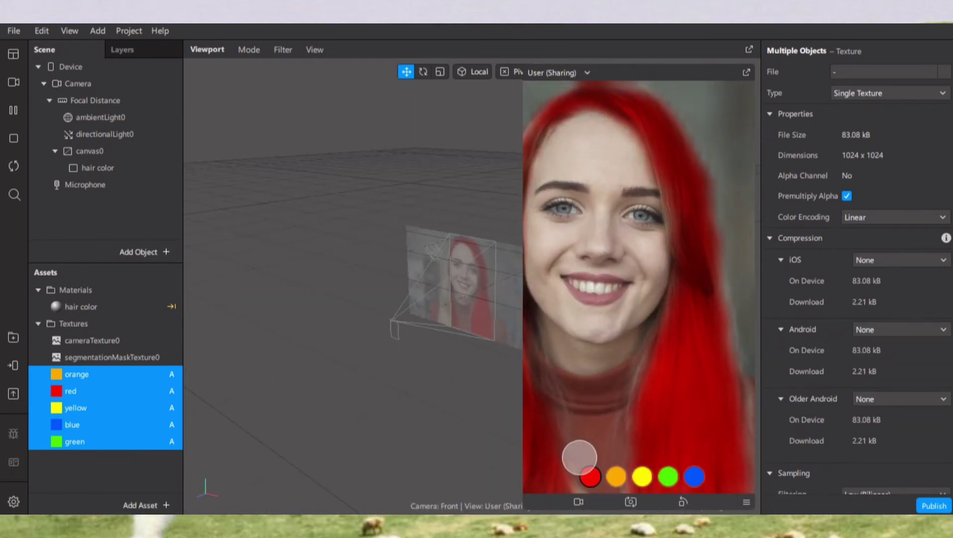
left_click(612, 477)
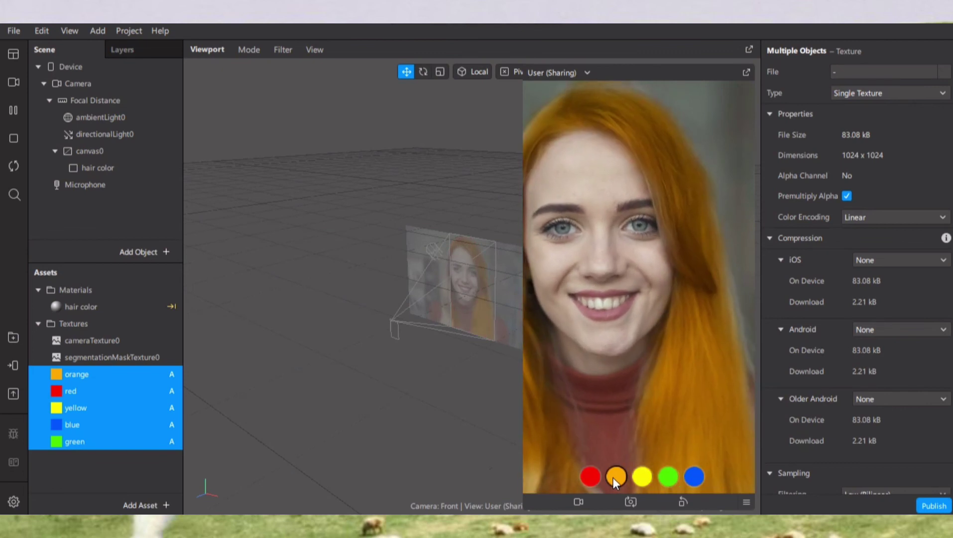
left_click(645, 475)
left_click(667, 476)
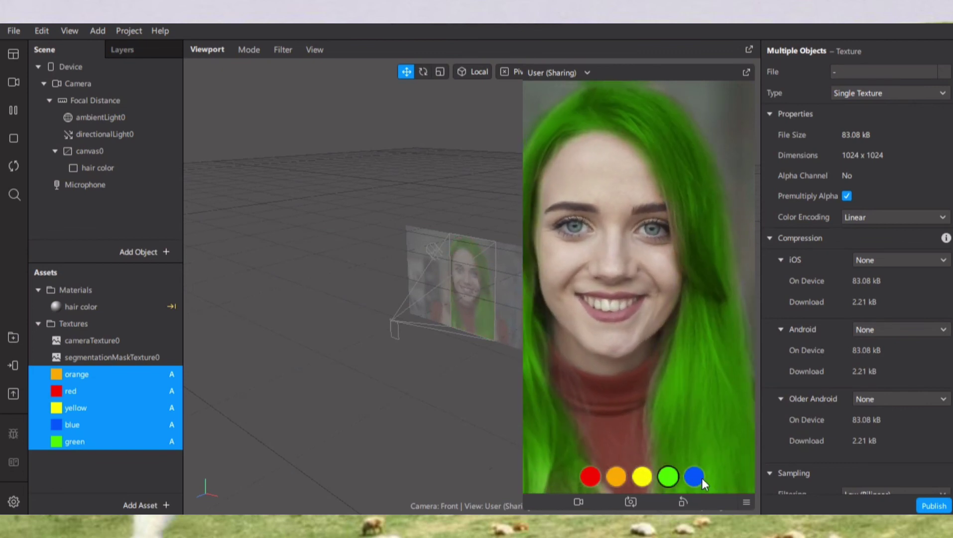
left_click(701, 477)
left_click(590, 476)
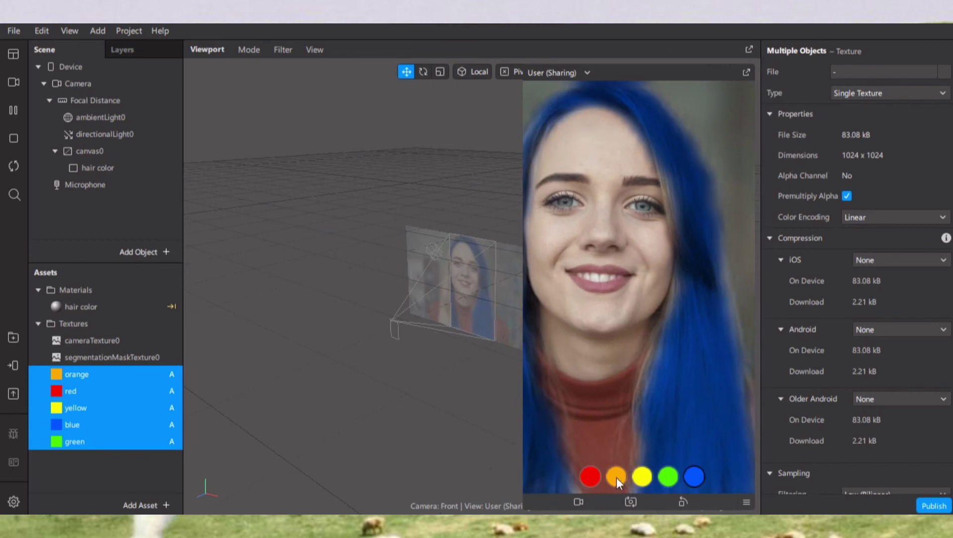
left_click(617, 477)
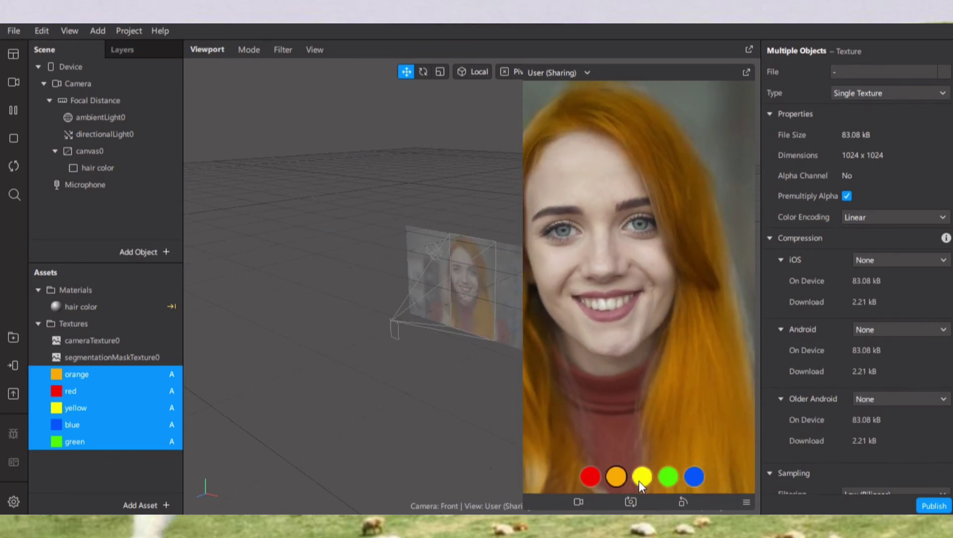
left_click(640, 478)
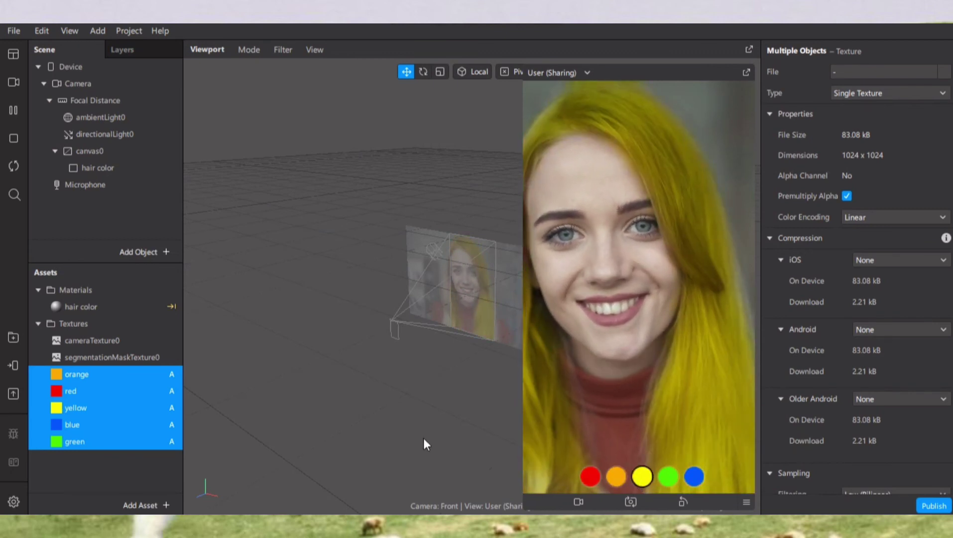
Reduce the hair color material's opacity to 60%
left_click(138, 305)
mouse_move(898, 346)
left_mouse_down()
mouse_move(861, 346)
mouse_move(880, 344)
left_mouse_up()
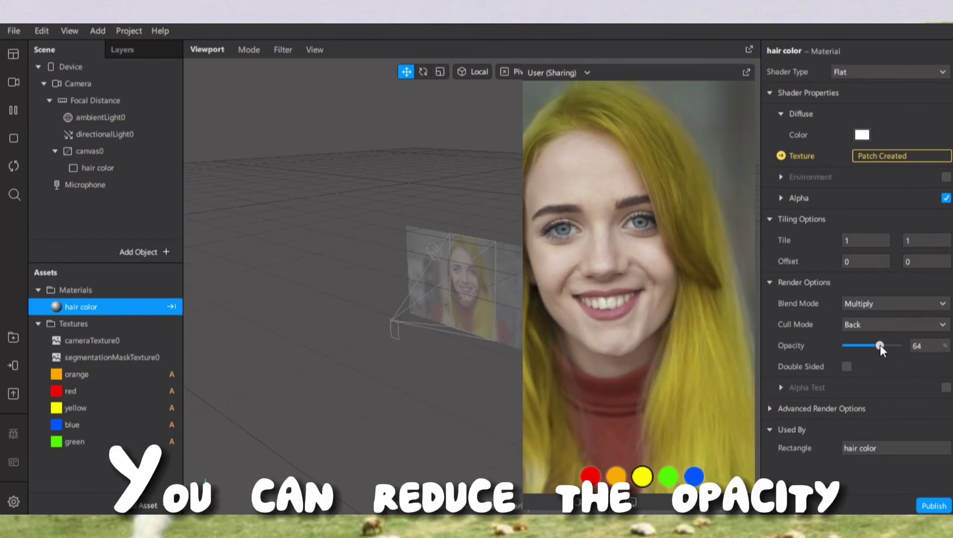
double_click(919, 345)
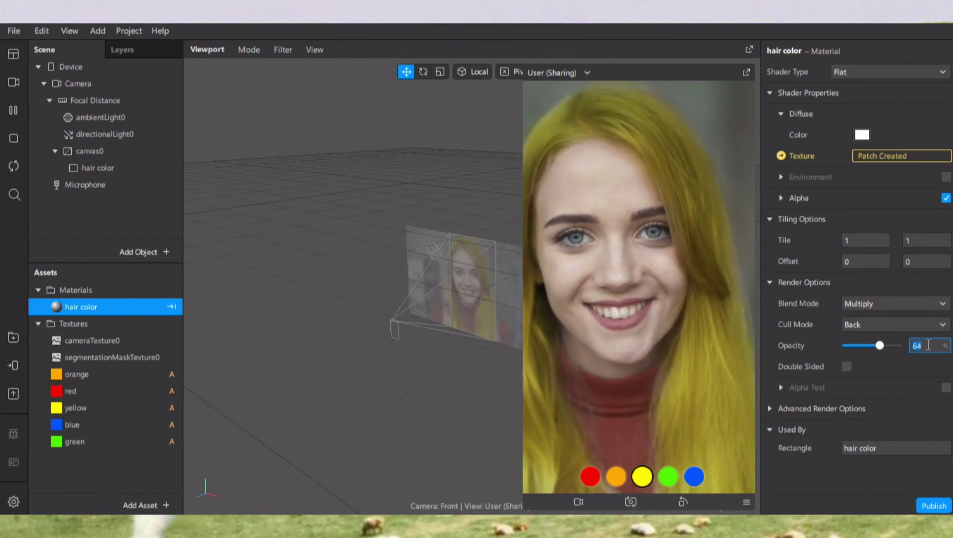
type("60")
key("Return")
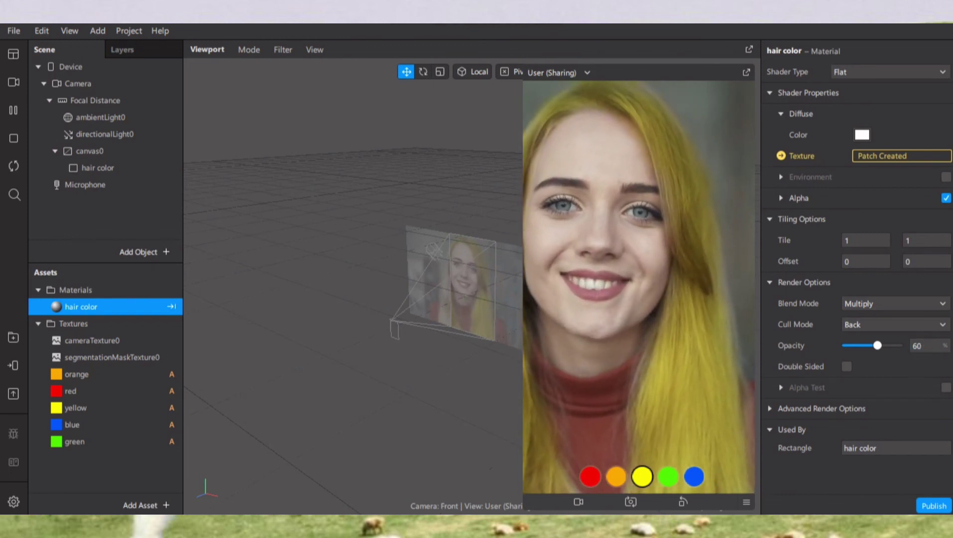
Check all five picker colors in the preview at the reduced opacity, finishing on red
left_click(595, 476)
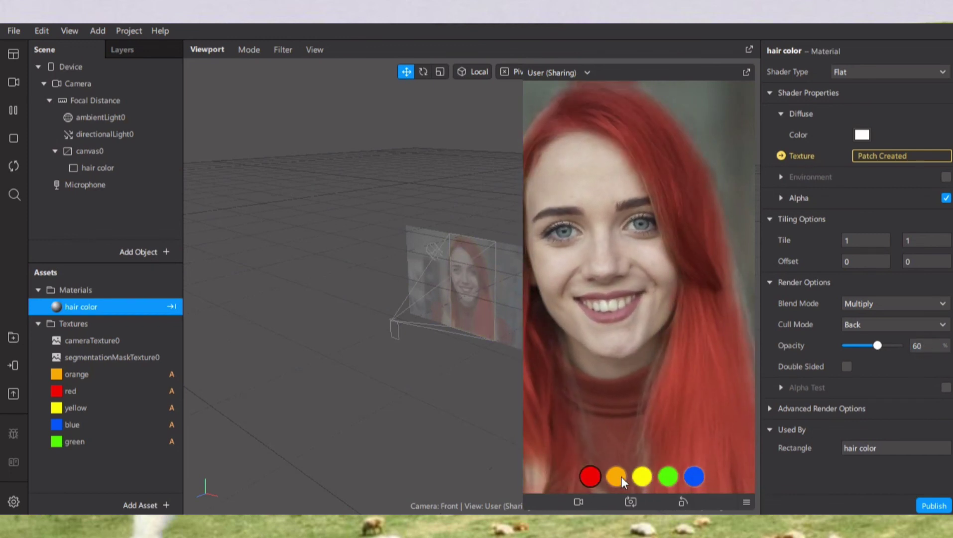
left_click(621, 476)
left_click(644, 476)
left_click(665, 477)
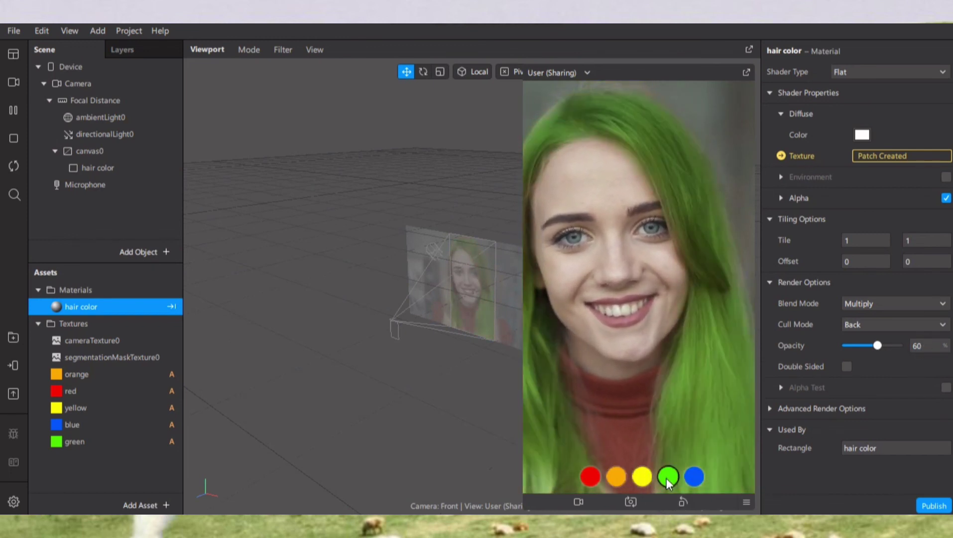
left_click(692, 478)
left_click(607, 477)
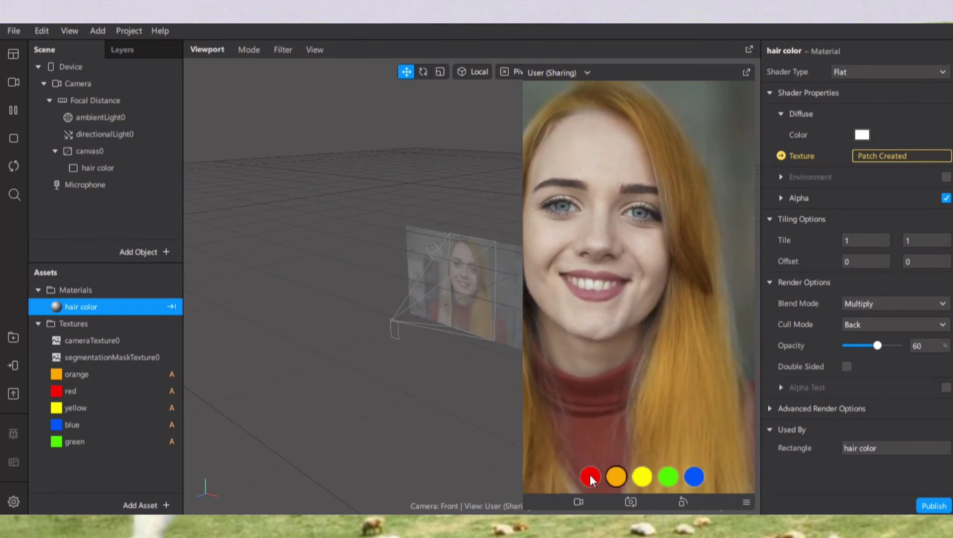
left_click(589, 475)
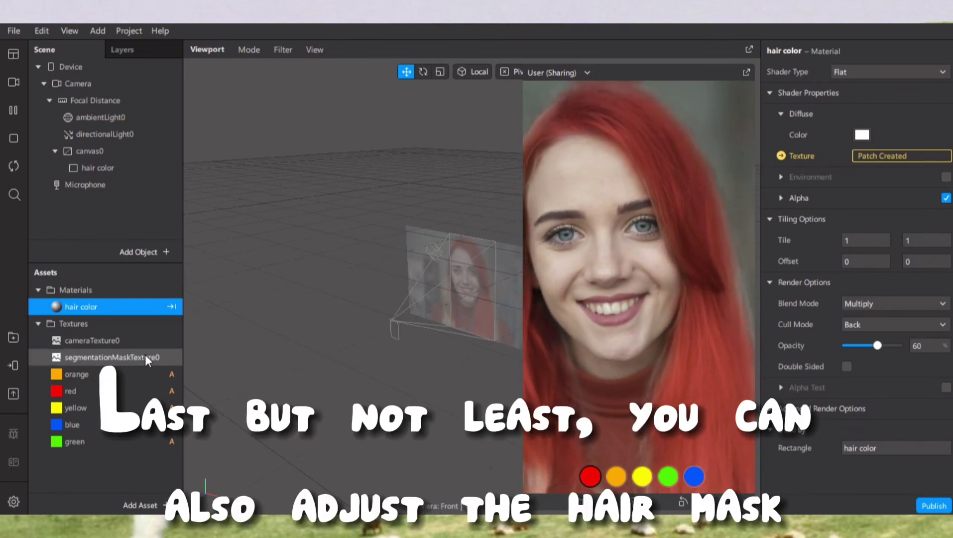
Try different edge softness and mask size values on segmentationMaskTexture0, ending with the mask size set to 1.8
left_click(161, 356)
left_click_drag(899, 93, 952, 107)
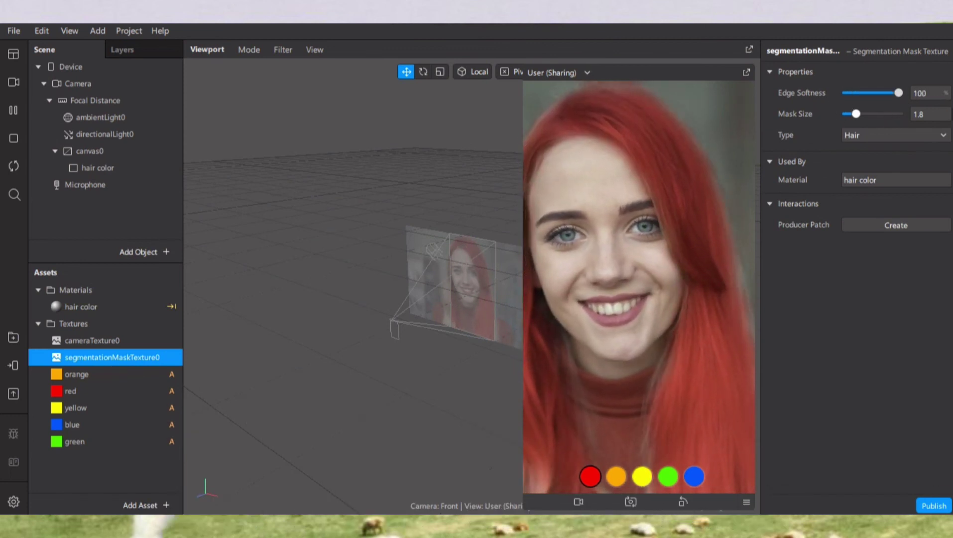
left_click_drag(862, 111, 898, 114)
left_click_drag(831, 124, 855, 136)
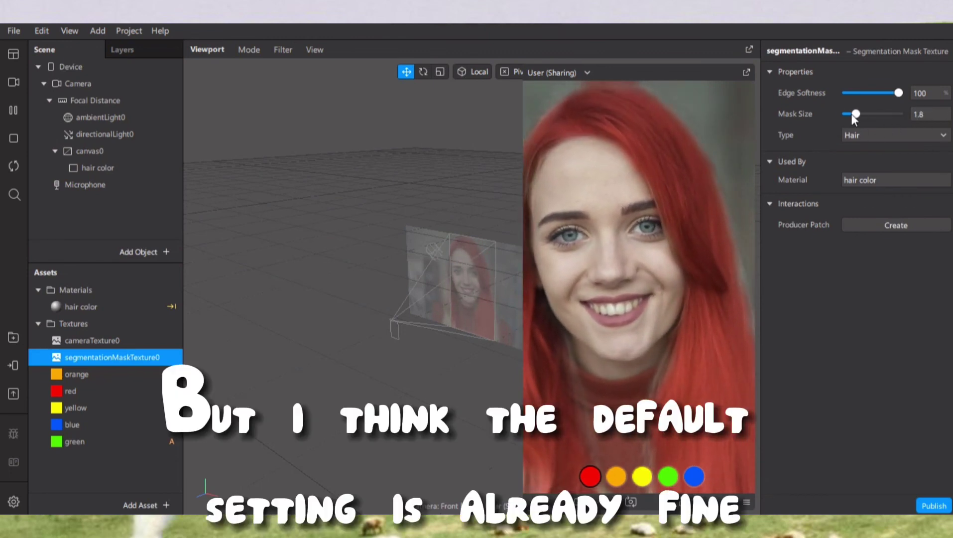
left_click_drag(855, 114, 846, 117)
left_click(922, 107)
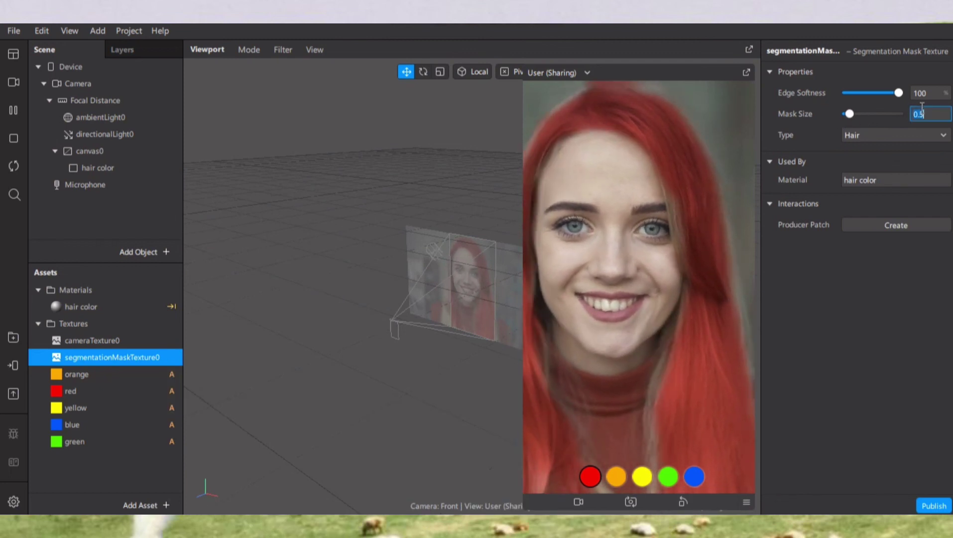
type("1.8")
key("Return")
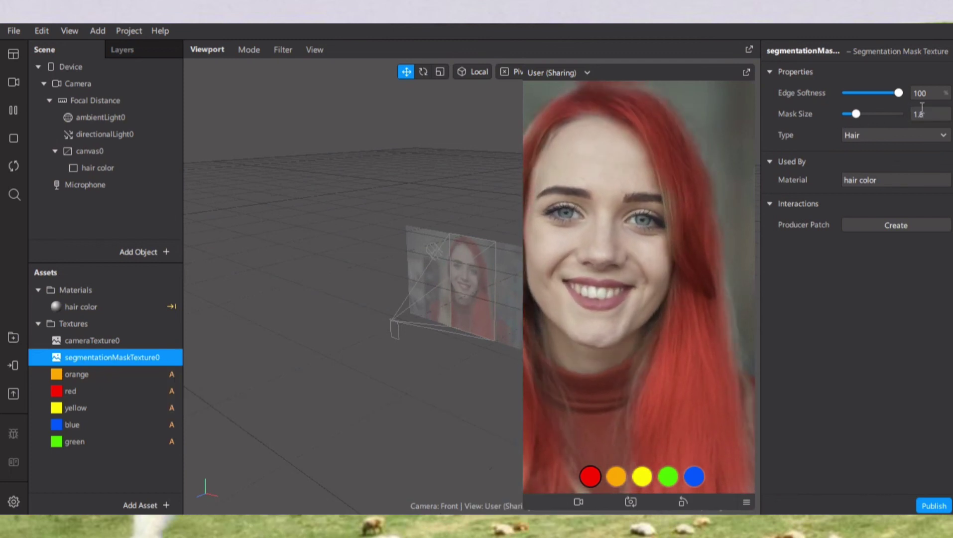